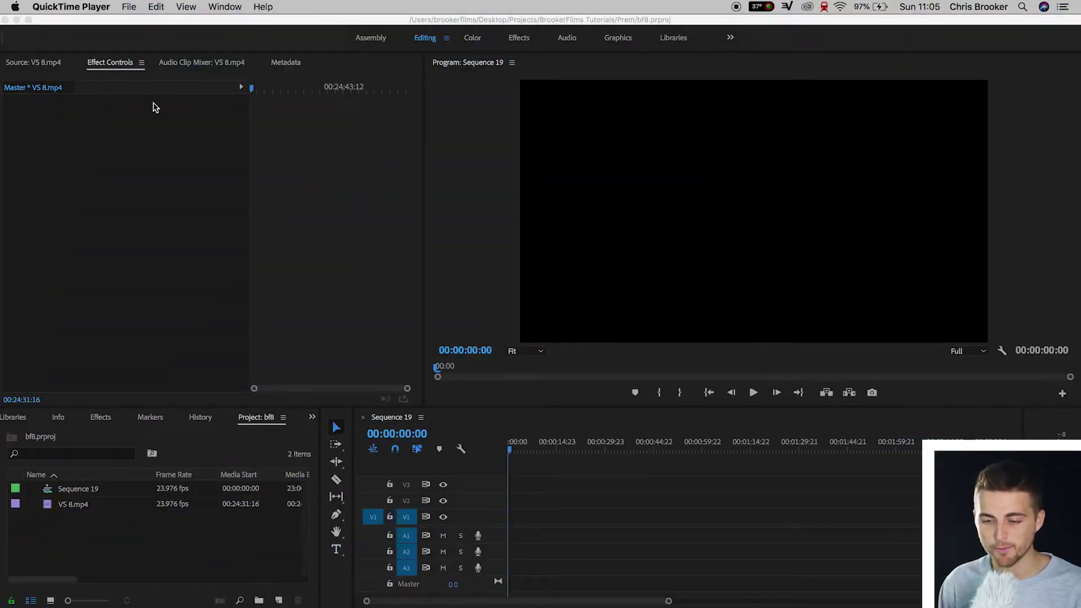
Switch from QuickTime to Premiere Pro, bringing project bf8 with Sequence 19 to the front
{"action": "left_click", "coordinate": [185, 557]}
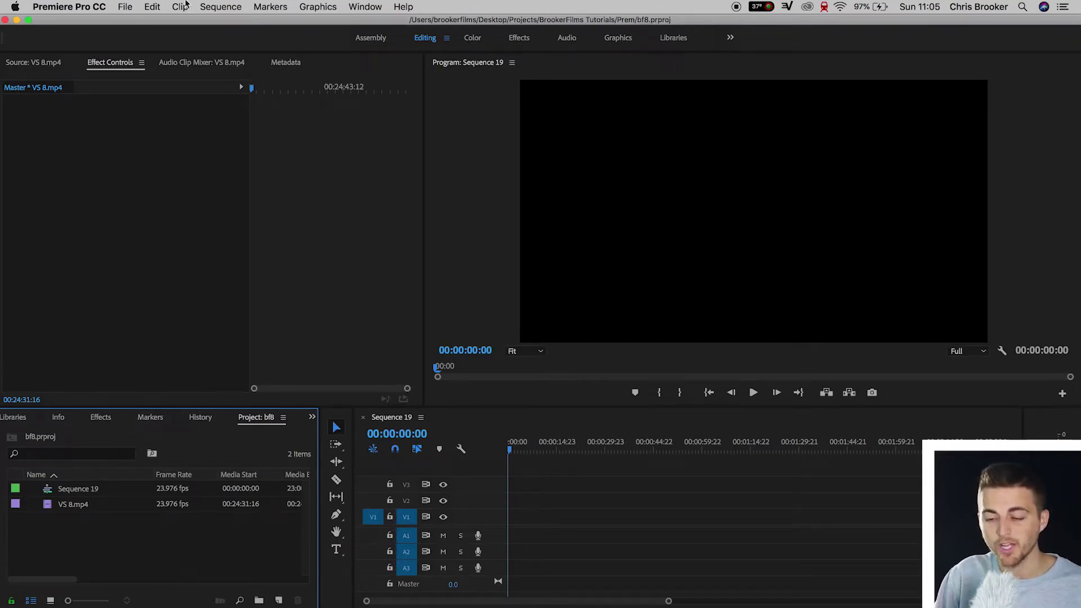
{"action": "left_click", "coordinate": [125, 7]}
Create a new legacy title, Title 28, and type OK on its canvas
{"action": "mouse_move", "coordinate": [225, 22]}
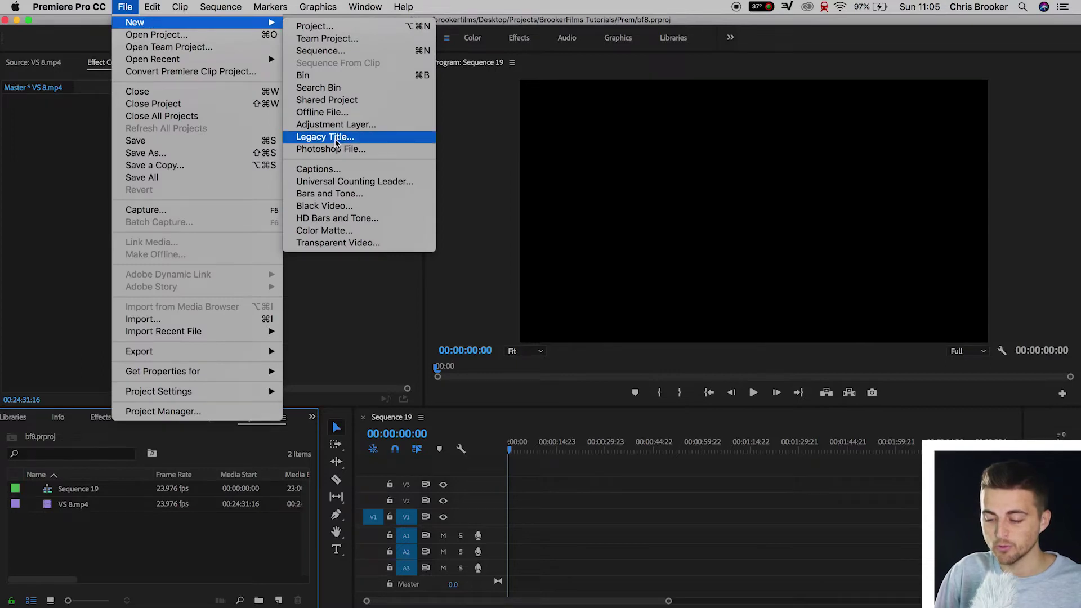
{"action": "left_click", "coordinate": [325, 137]}
{"action": "key", "text": "Return"}
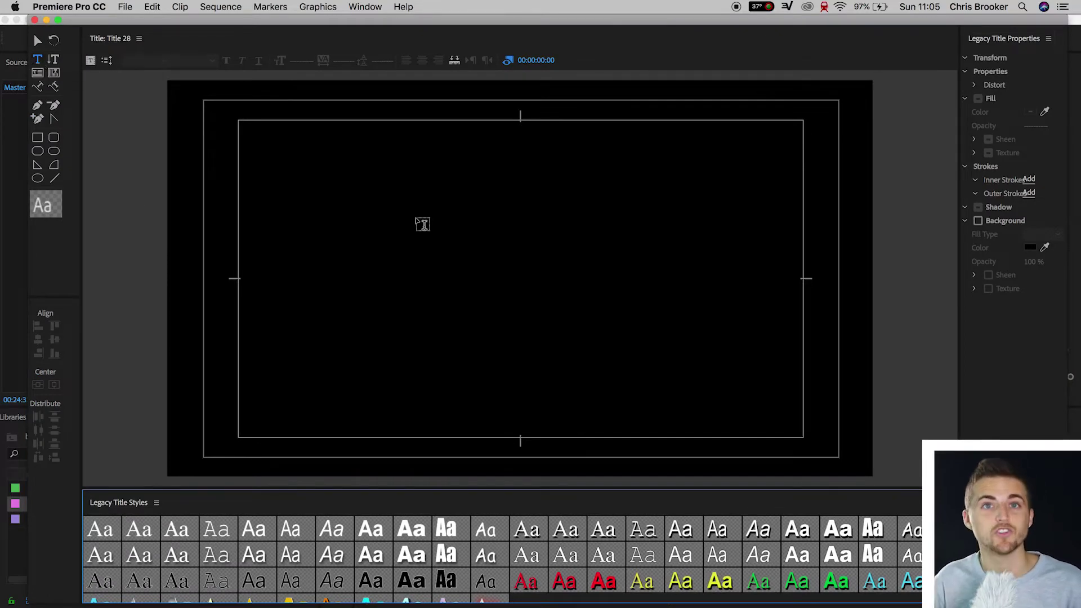
{"action": "left_click", "coordinate": [416, 217]}
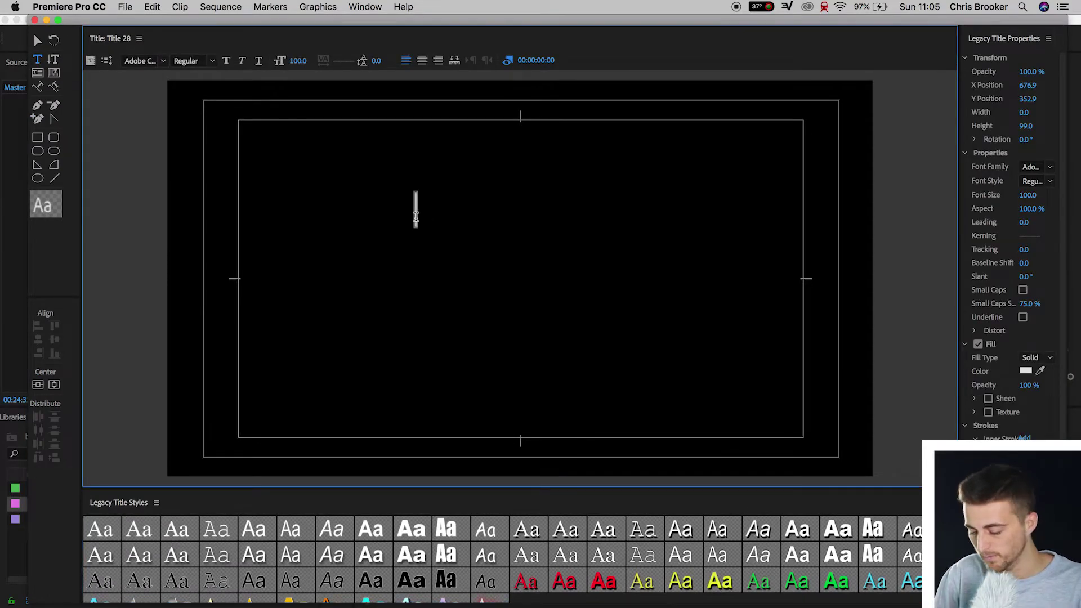
{"action": "type", "text": "OK"}
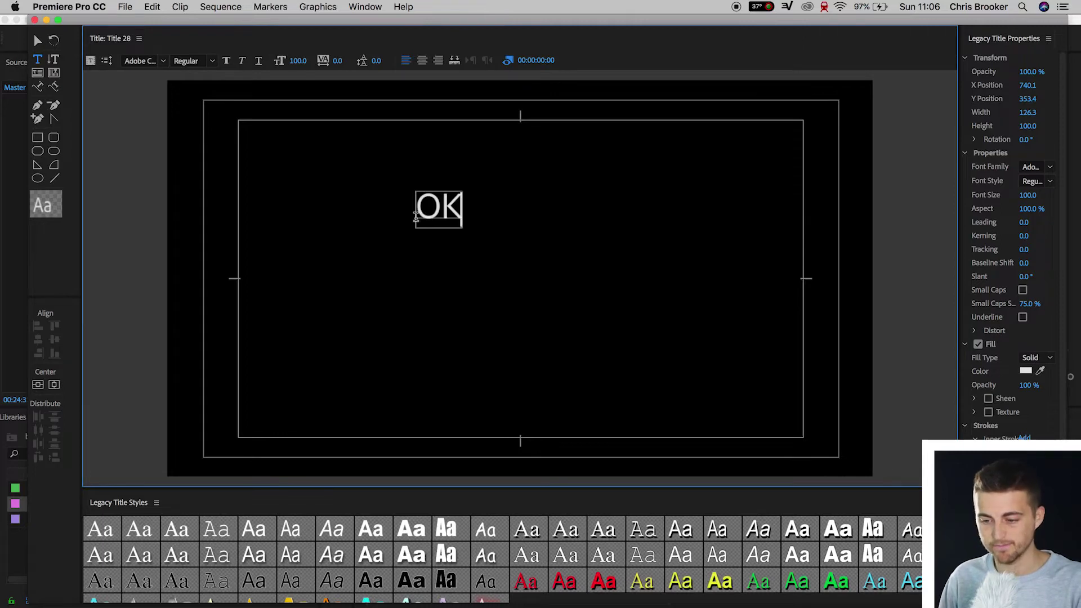
Set OK to Avenir Black at about size 1430, centred horizontally and vertically
{"action": "key", "text": "super+a"}
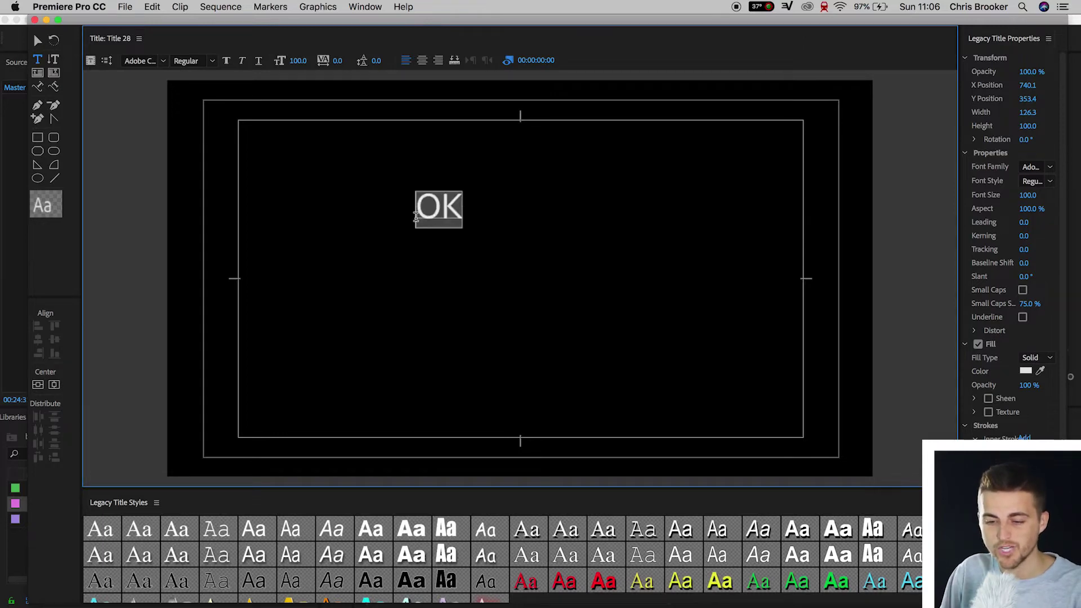
{"action": "left_click", "coordinate": [144, 60]}
{"action": "type", "text": "Avenir"}
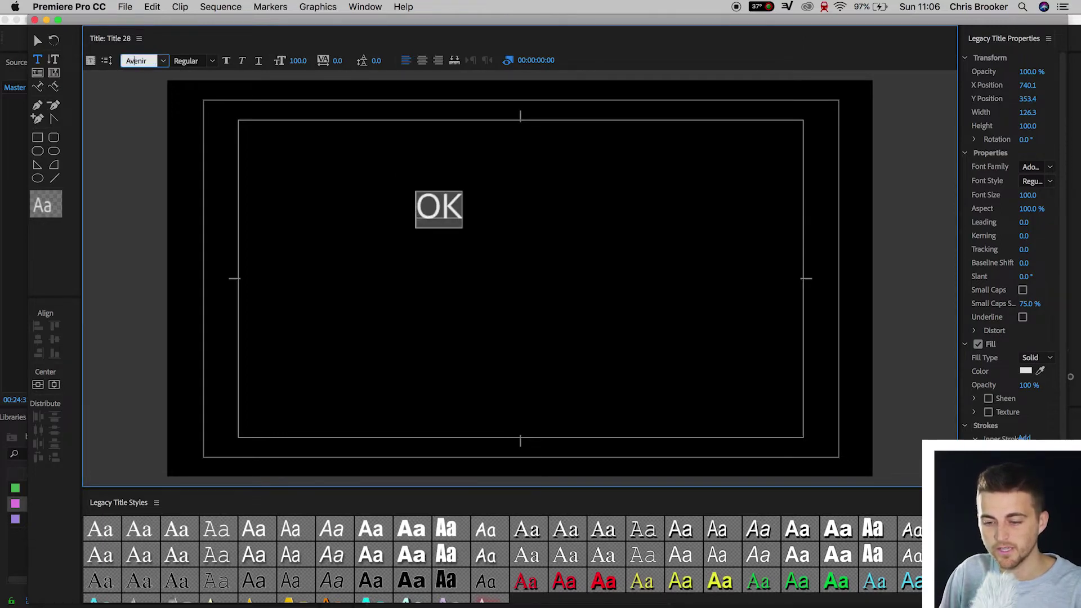
{"action": "key", "text": "Return"}
{"action": "left_click", "coordinate": [231, 62]}
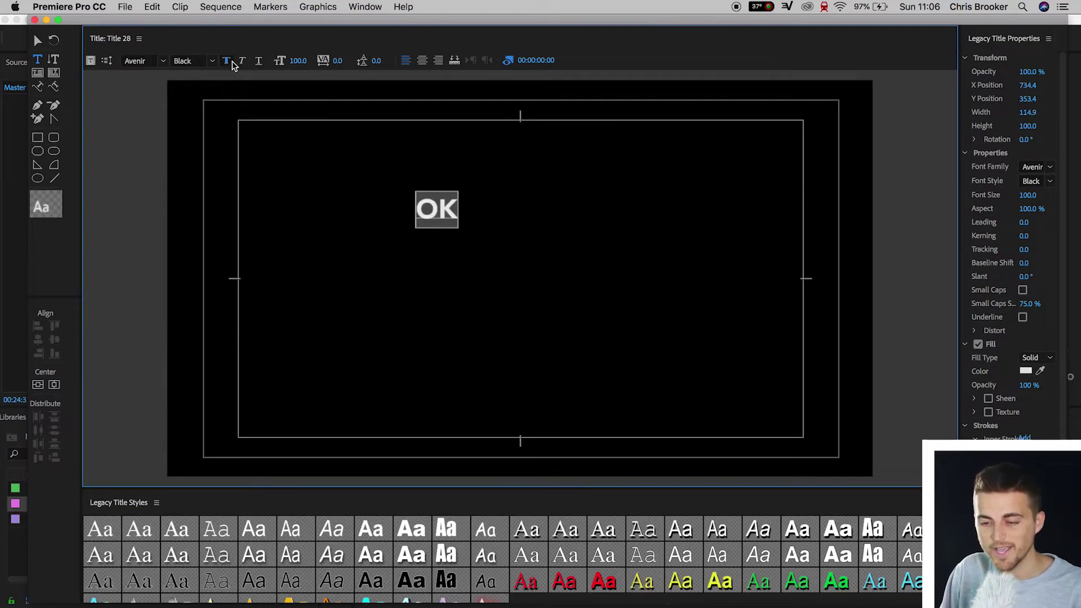
{"action": "left_click_drag", "start_coordinate": [298, 60], "coordinate": [448, 61]}
{"action": "left_click", "coordinate": [38, 385]}
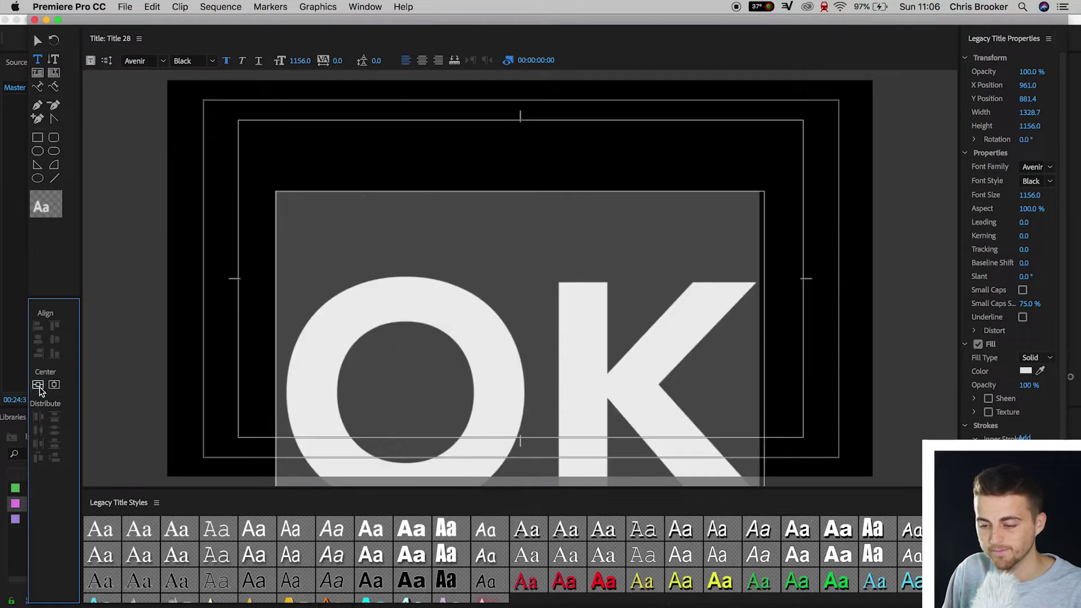
{"action": "left_click", "coordinate": [54, 385]}
{"action": "mouse_move", "coordinate": [300, 61]}
{"action": "left_mouse_down"}
{"action": "mouse_move", "coordinate": [329, 61]}
{"action": "mouse_move", "coordinate": [303, 61]}
{"action": "left_mouse_up"}
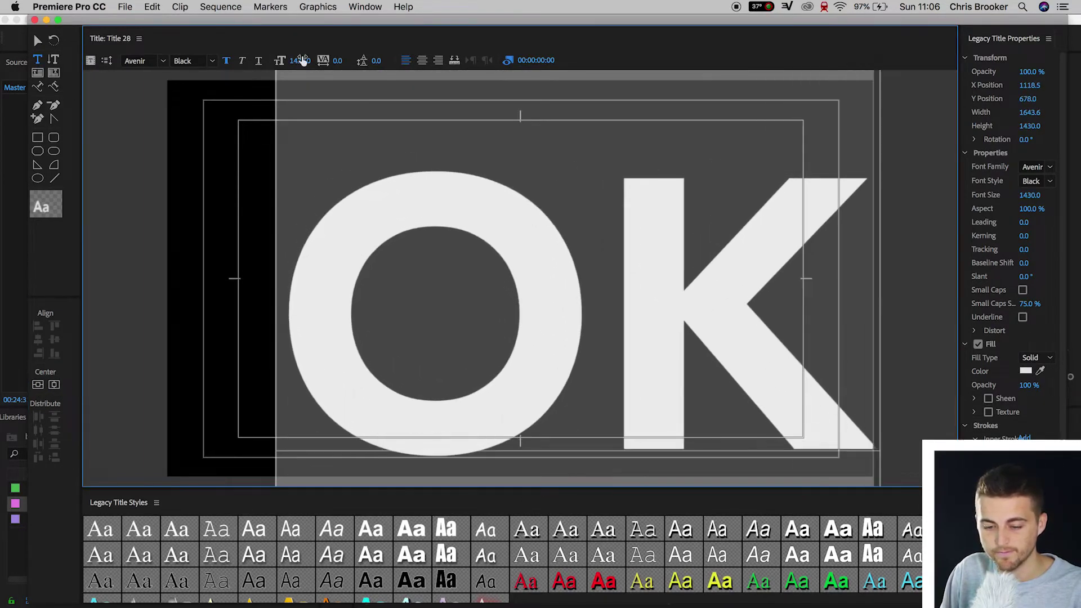
Fill the OK text with pure white
{"action": "left_click", "coordinate": [1026, 371]}
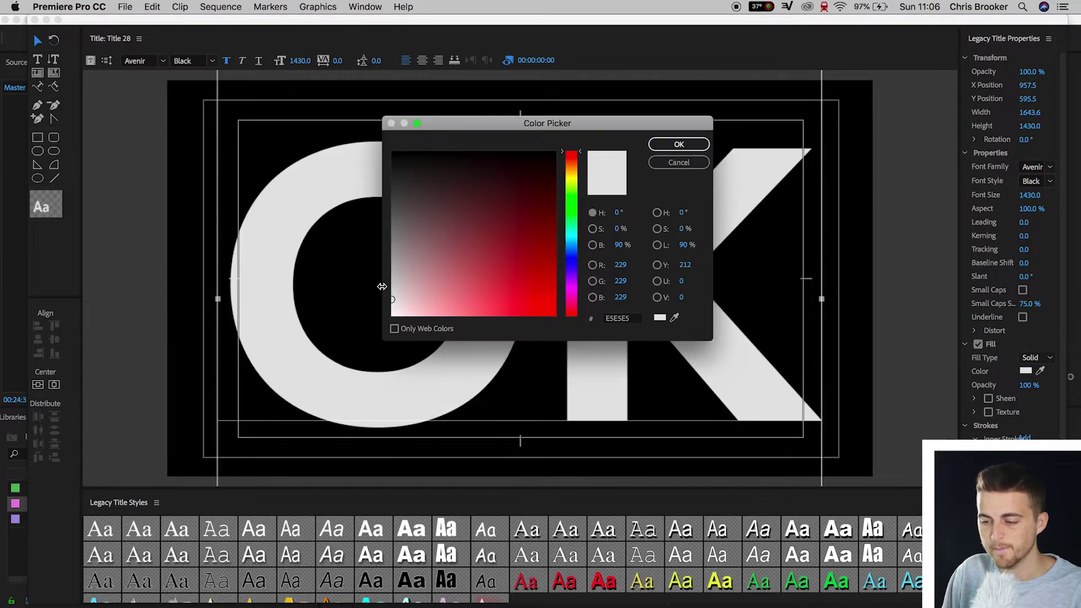
{"action": "left_click", "coordinate": [392, 316]}
{"action": "left_click", "coordinate": [695, 144]}
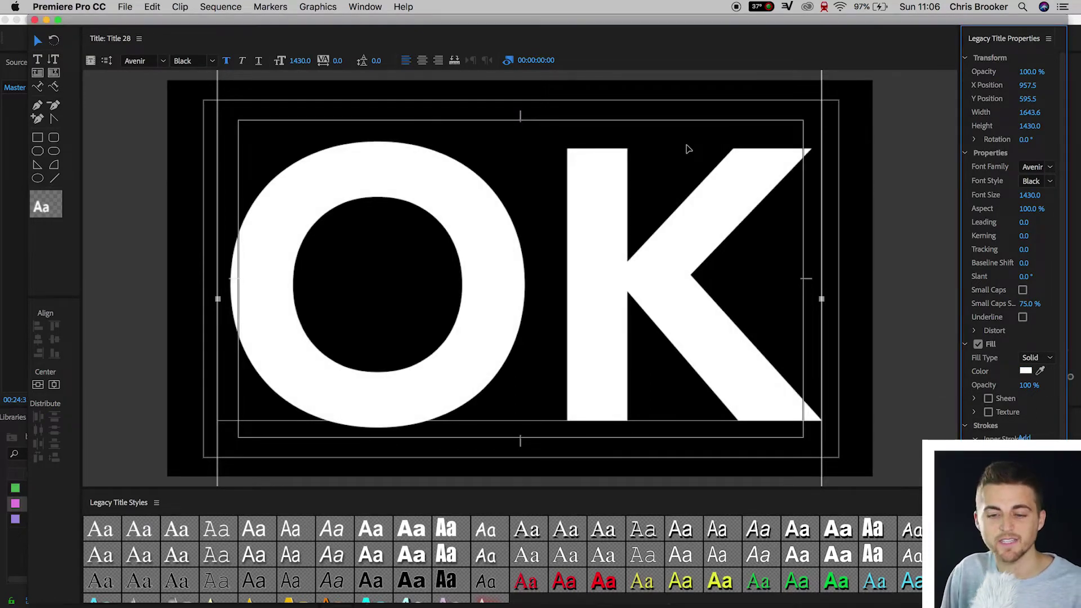
Place Title 28 at 0:00 on track V2 of Sequence 19
{"action": "left_click", "coordinate": [35, 19]}
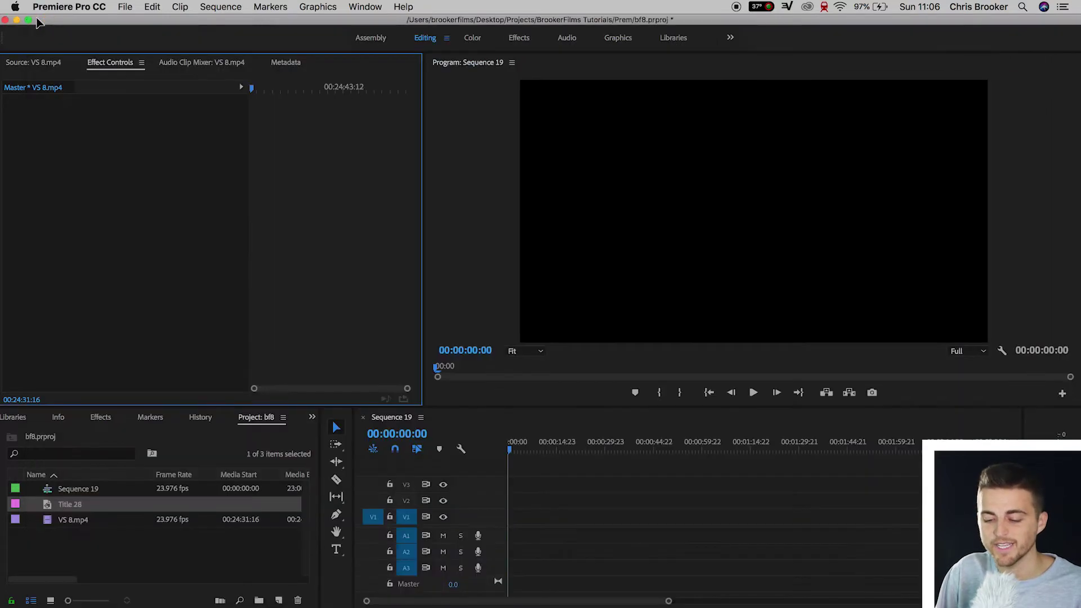
{"action": "left_click_drag", "start_coordinate": [73, 506], "coordinate": [595, 500]}
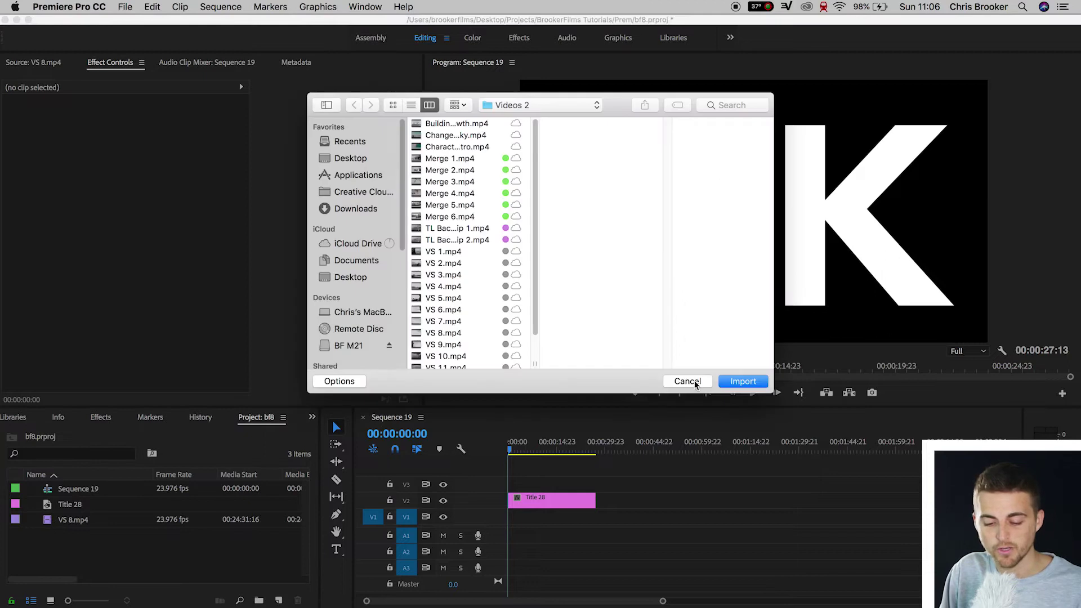
{"action": "left_click", "coordinate": [673, 384]}
Open VS 8.mp4 in the Source monitor and preview a later sky shot
{"action": "double_click", "coordinate": [48, 519]}
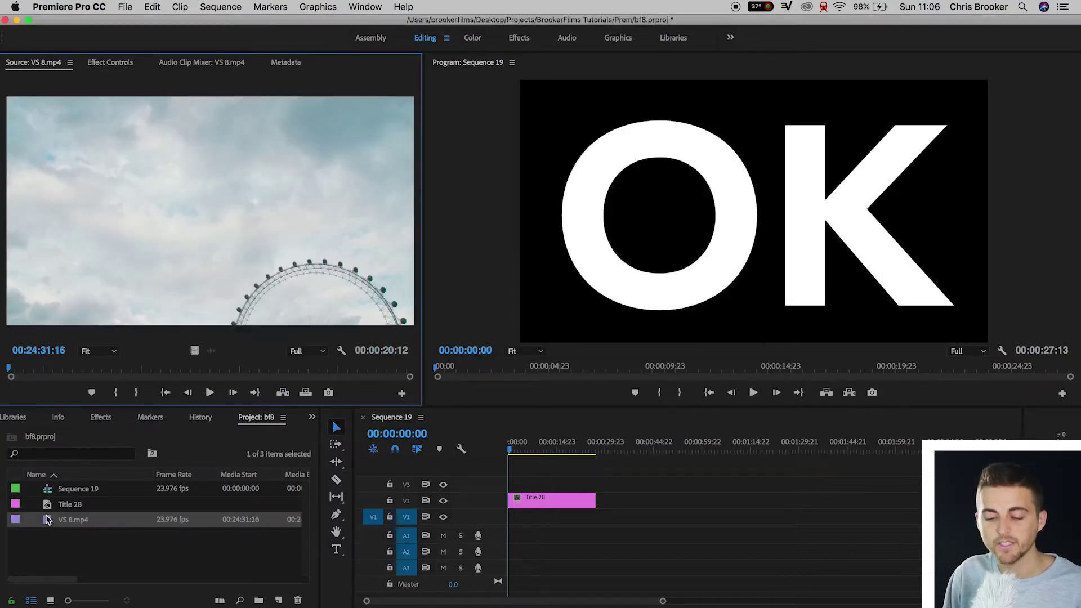
{"action": "left_click", "coordinate": [215, 370]}
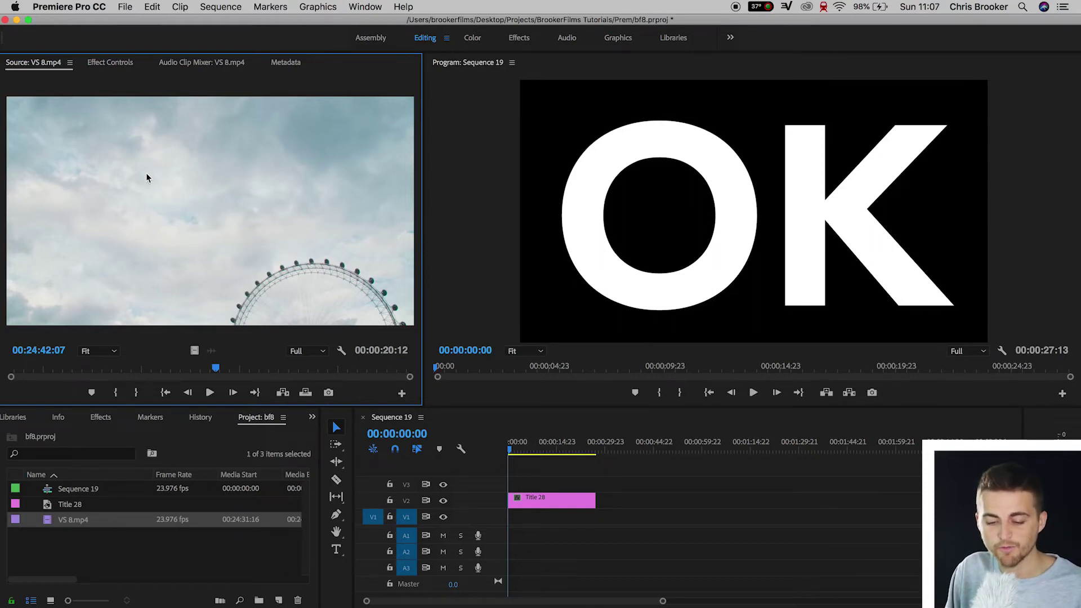
{"action": "left_click", "coordinate": [45, 525]}
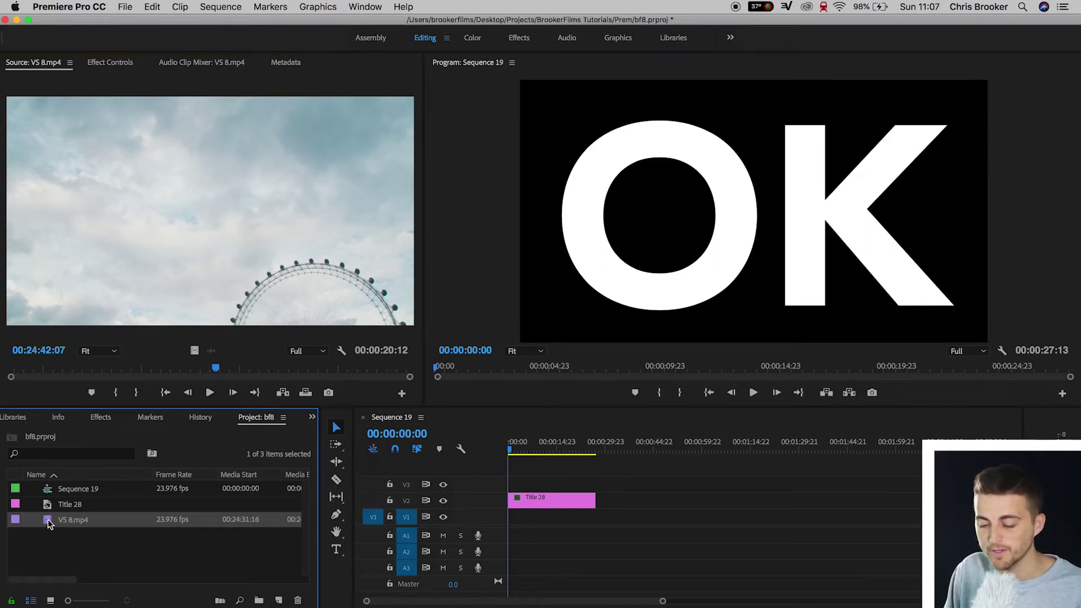
Lay VS 8.mp4 on V1 under Title 28, starting about three seconds in
{"action": "left_click_drag", "start_coordinate": [48, 523], "coordinate": [529, 522]}
{"action": "left_click", "coordinate": [539, 501]}
{"action": "key", "text": "space"}
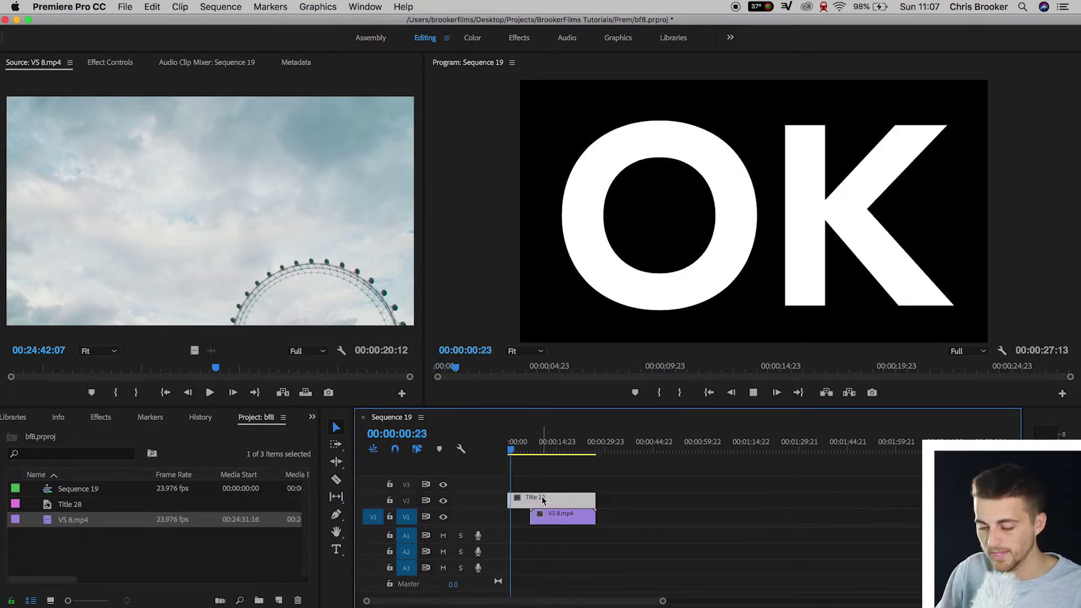
{"action": "key", "text": "backslash"}
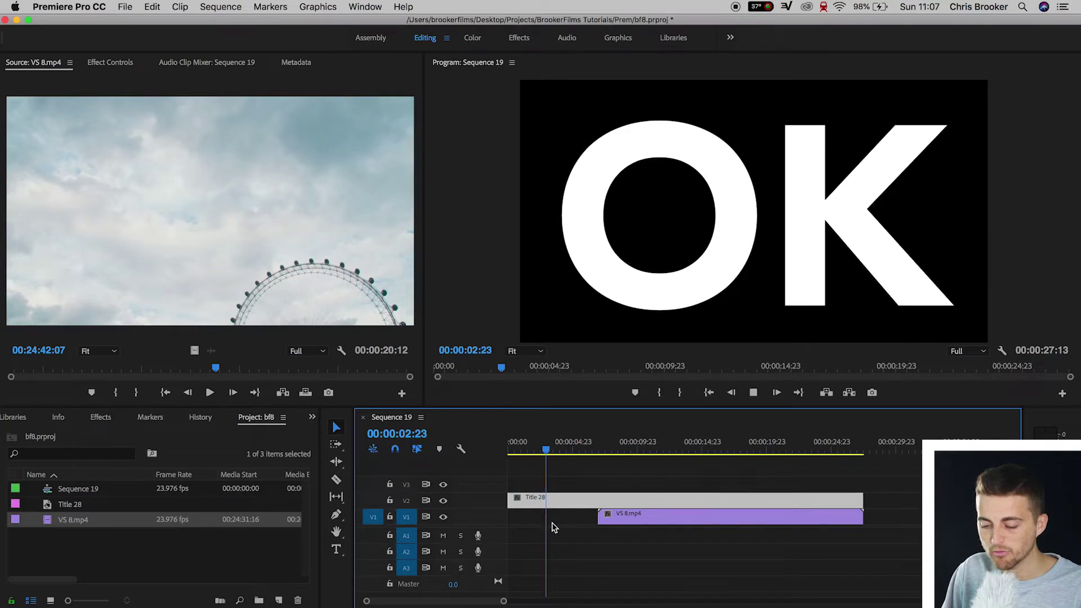
{"action": "key", "text": "space"}
{"action": "left_click_drag", "start_coordinate": [650, 522], "coordinate": [599, 523]}
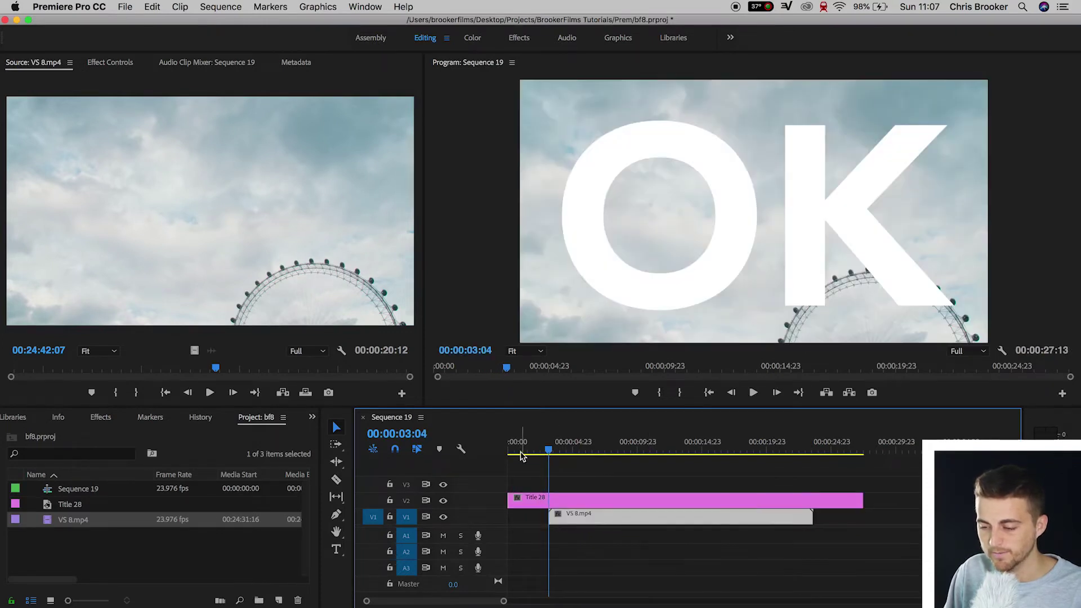
{"action": "left_click_drag", "start_coordinate": [522, 456], "coordinate": [498, 448]}
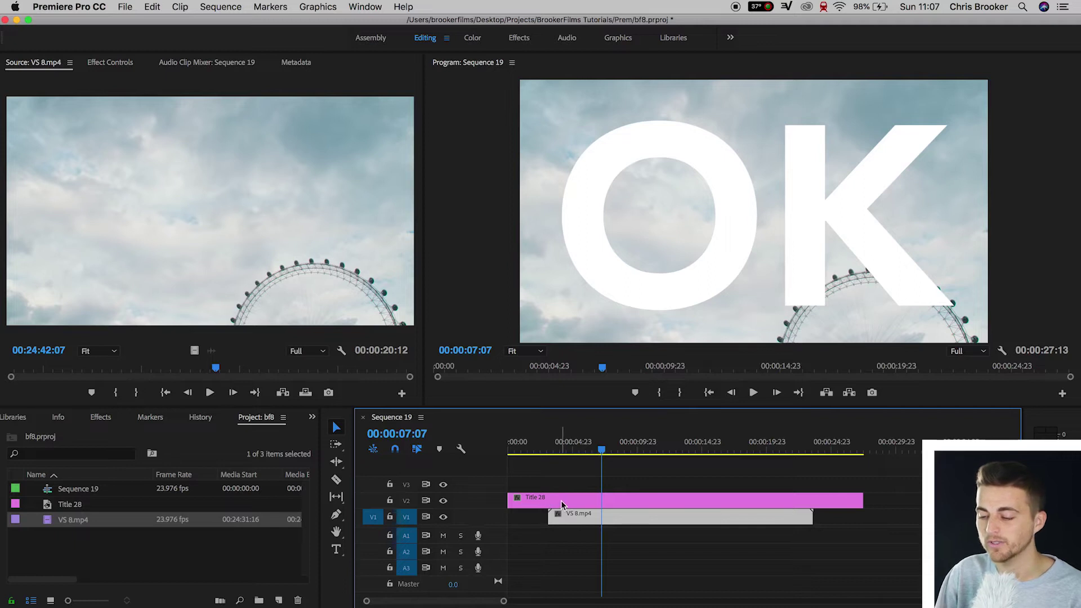
{"action": "double_click", "coordinate": [561, 501]}
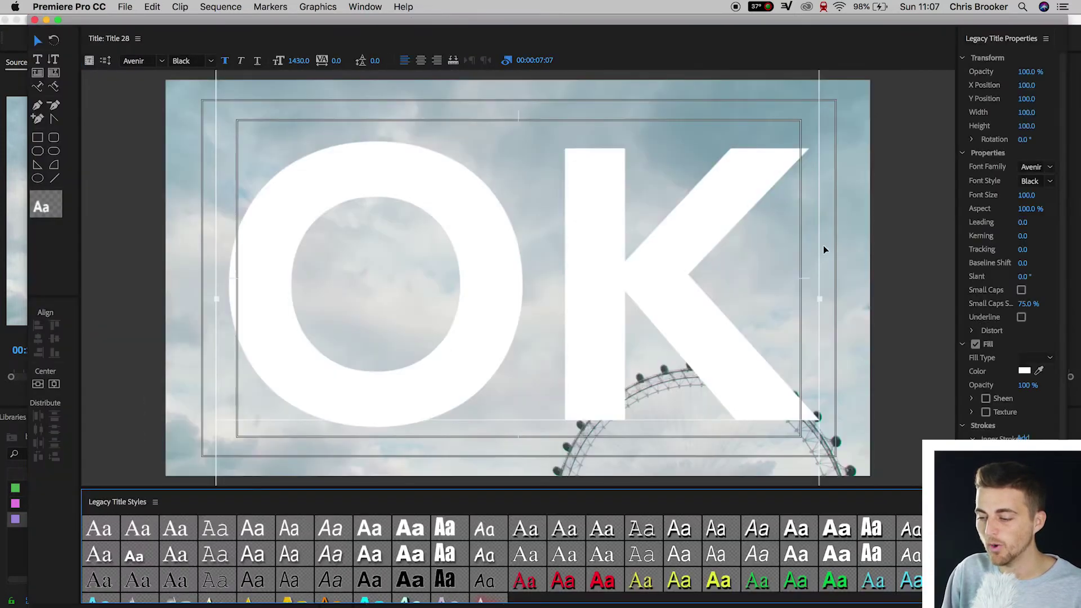
Enable a solid black Background for Title 28 and close the title editor
{"action": "left_click_drag", "start_coordinate": [956, 109], "coordinate": [884, 137]}
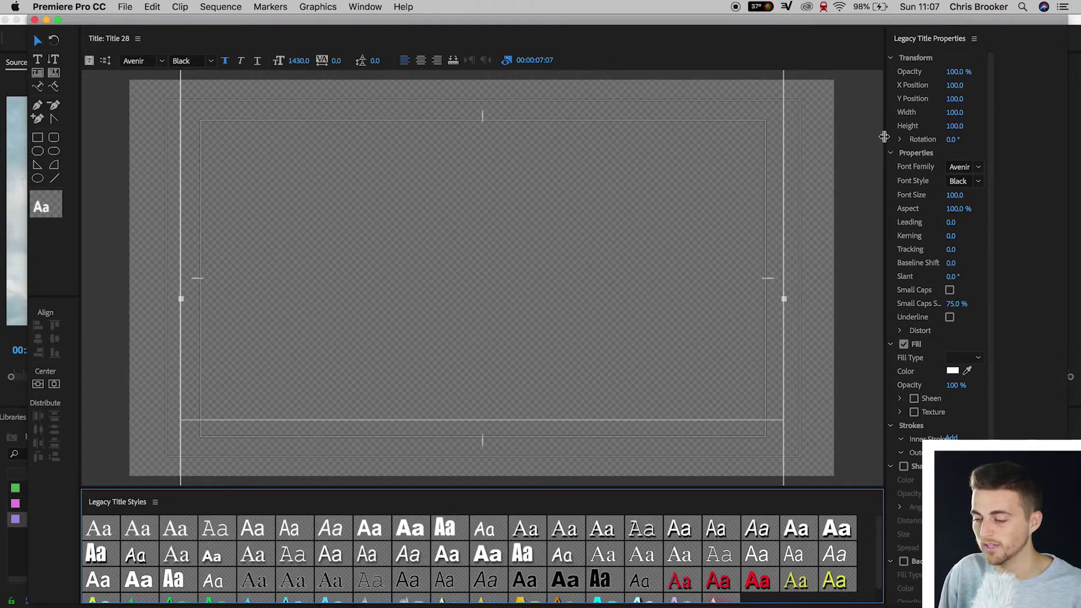
{"action": "scroll", "coordinate": [1065, 200], "scroll_direction": "down", "scroll_amount": 2}
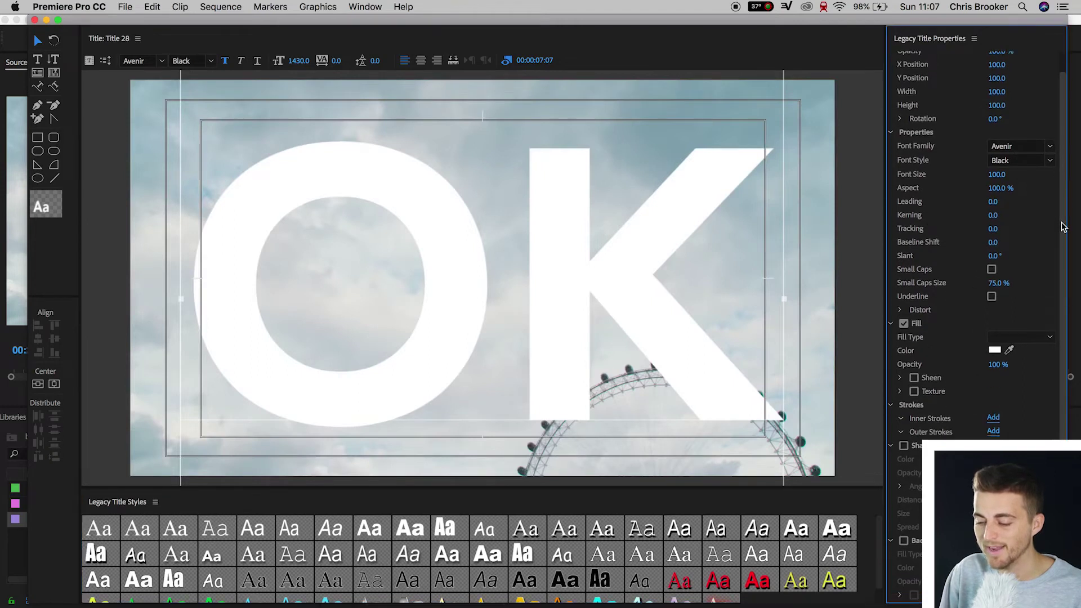
{"action": "left_click", "coordinate": [904, 528]}
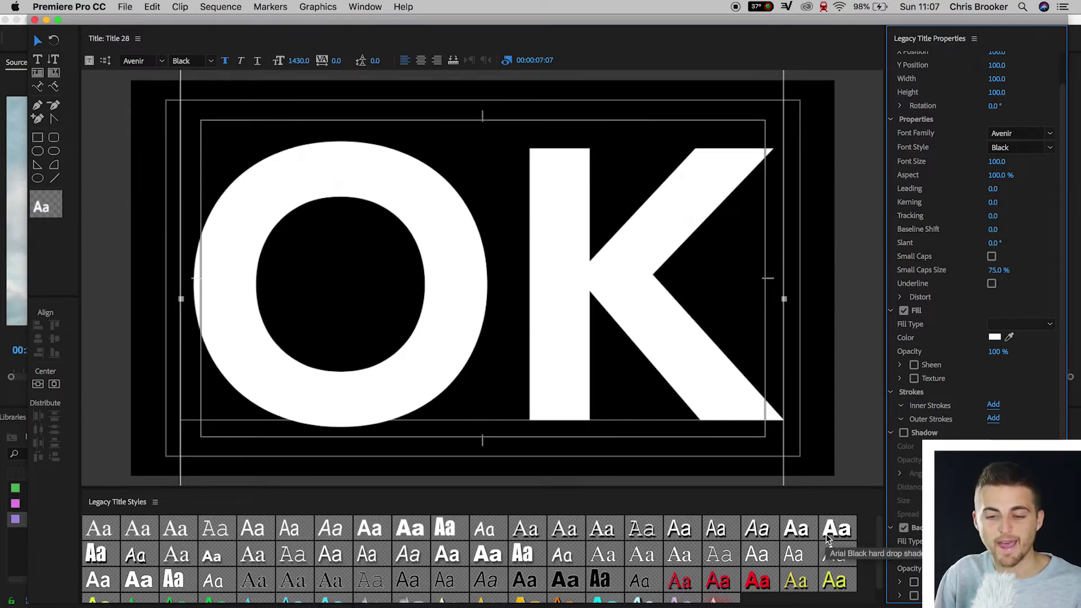
{"action": "left_click", "coordinate": [34, 20]}
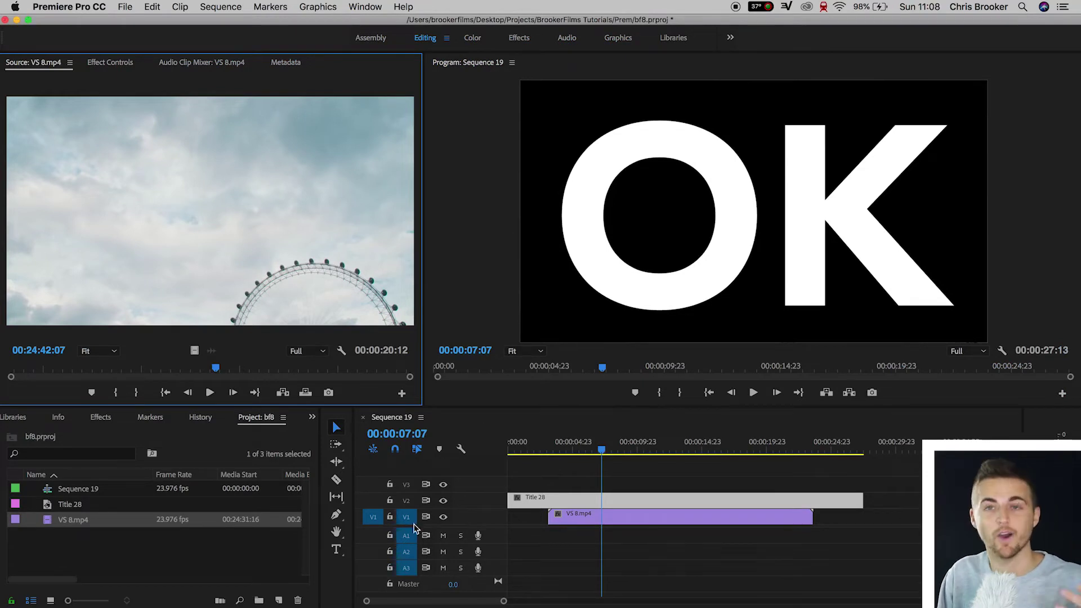
Nudge the sky clip slightly earlier and park the playhead at 00:00:03:02 with Effect Controls showing
{"action": "left_click", "coordinate": [443, 501]}
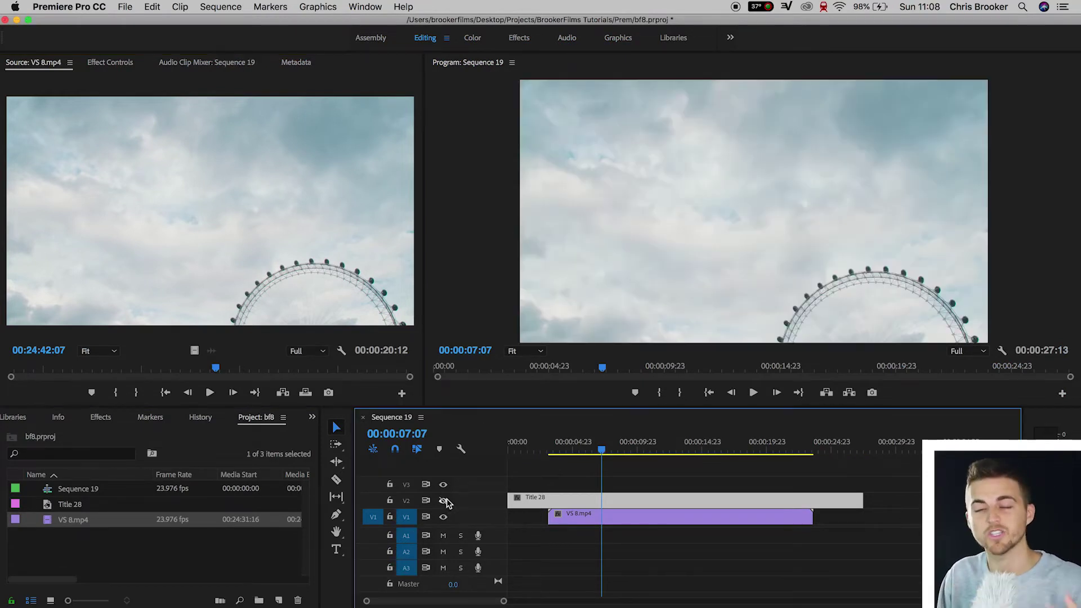
{"action": "left_click", "coordinate": [443, 501]}
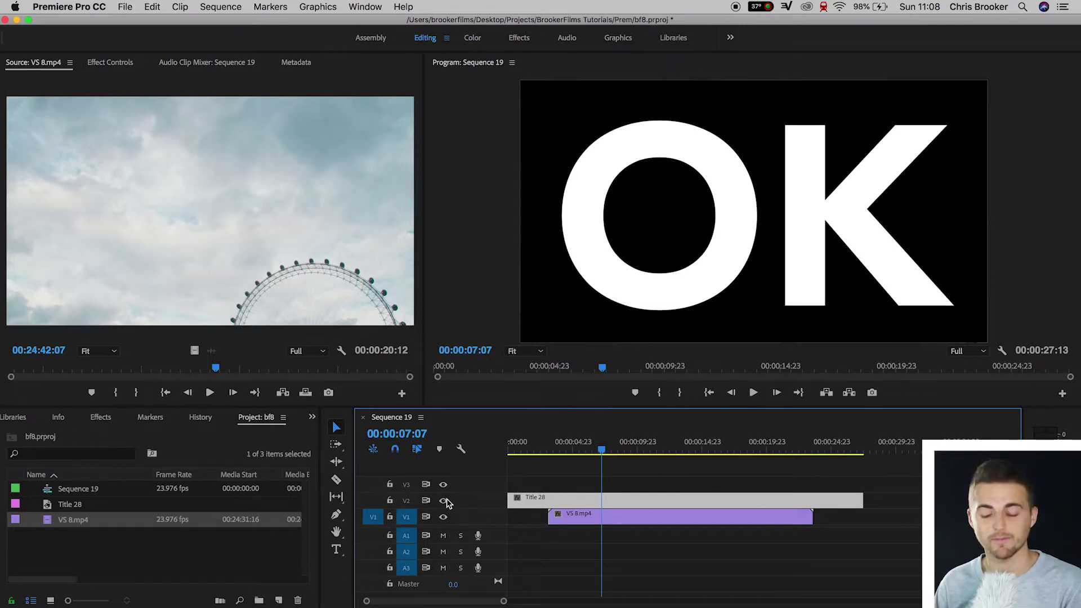
{"action": "left_click_drag", "start_coordinate": [563, 516], "coordinate": [545, 516]}
{"action": "left_click", "coordinate": [549, 448]}
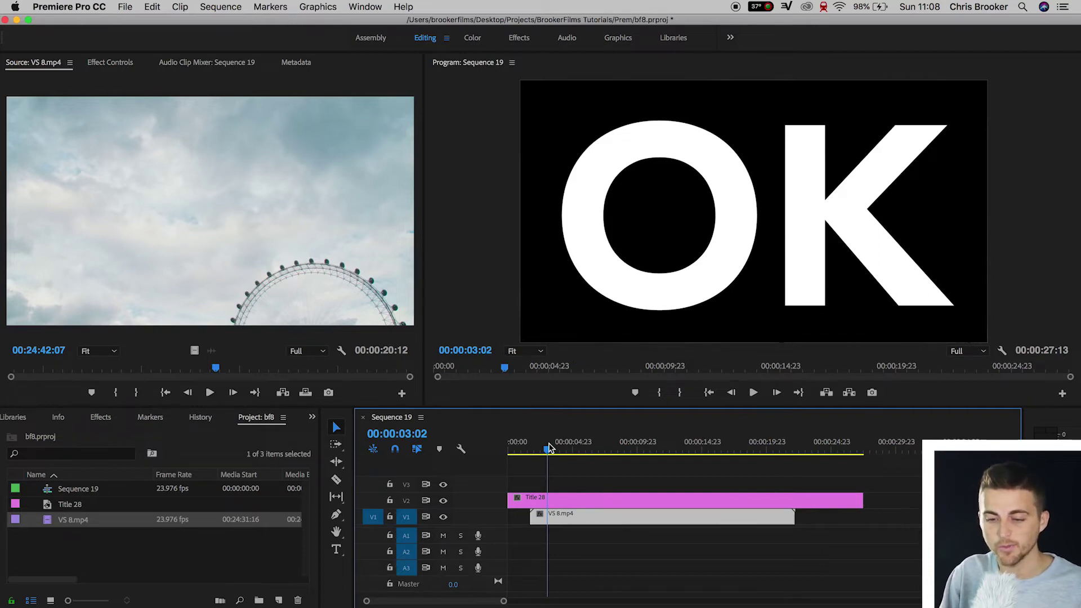
{"action": "left_click", "coordinate": [111, 64]}
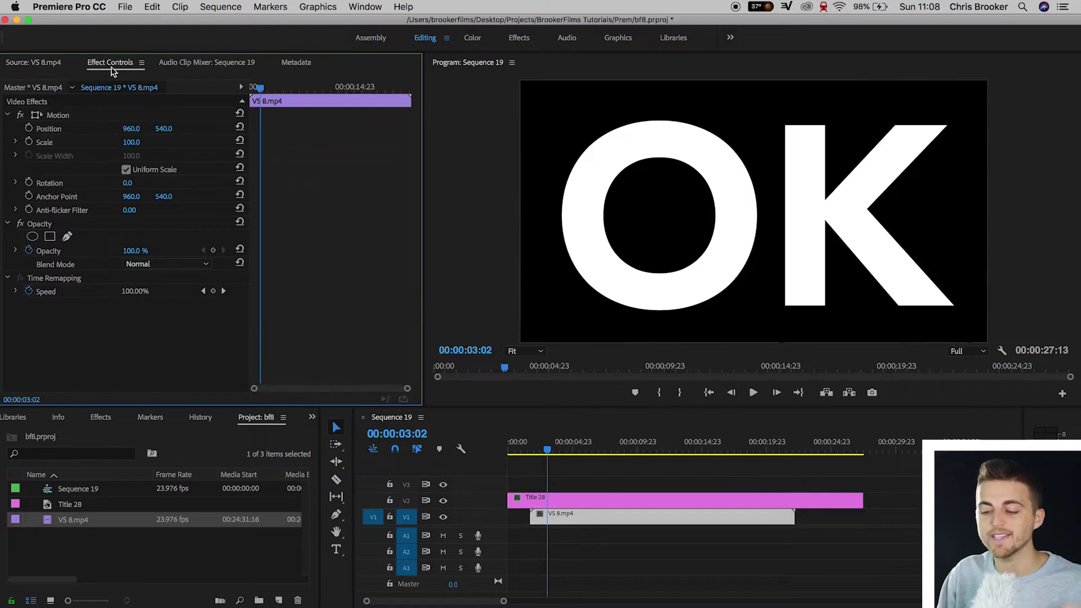
{"action": "left_click", "coordinate": [561, 497]}
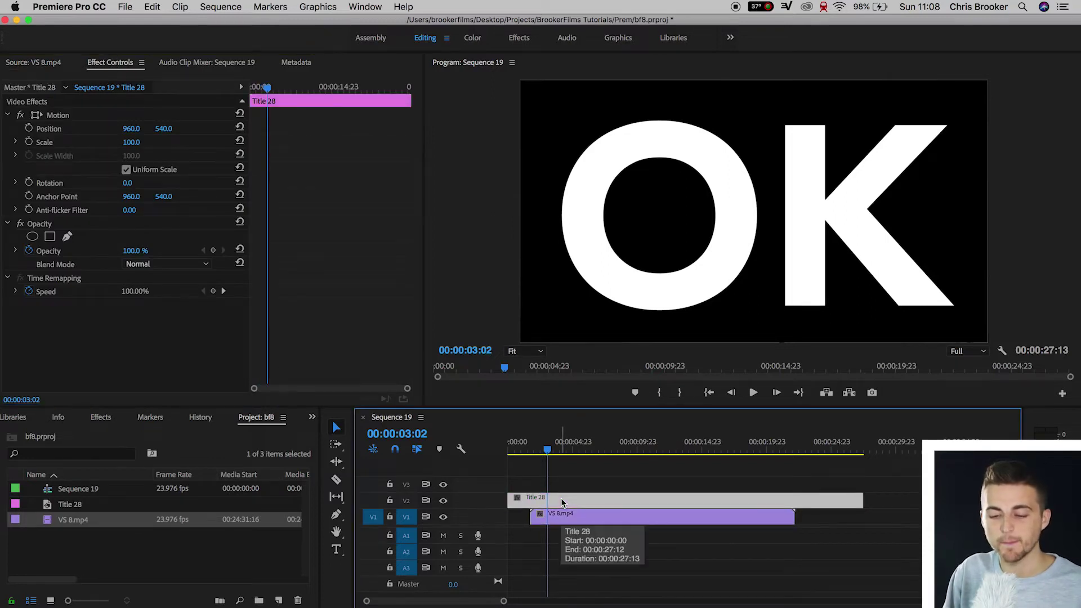
Set Title 28's Opacity blend mode to Darken, then select the VS 8.mp4 clip
{"action": "left_click", "coordinate": [154, 264]}
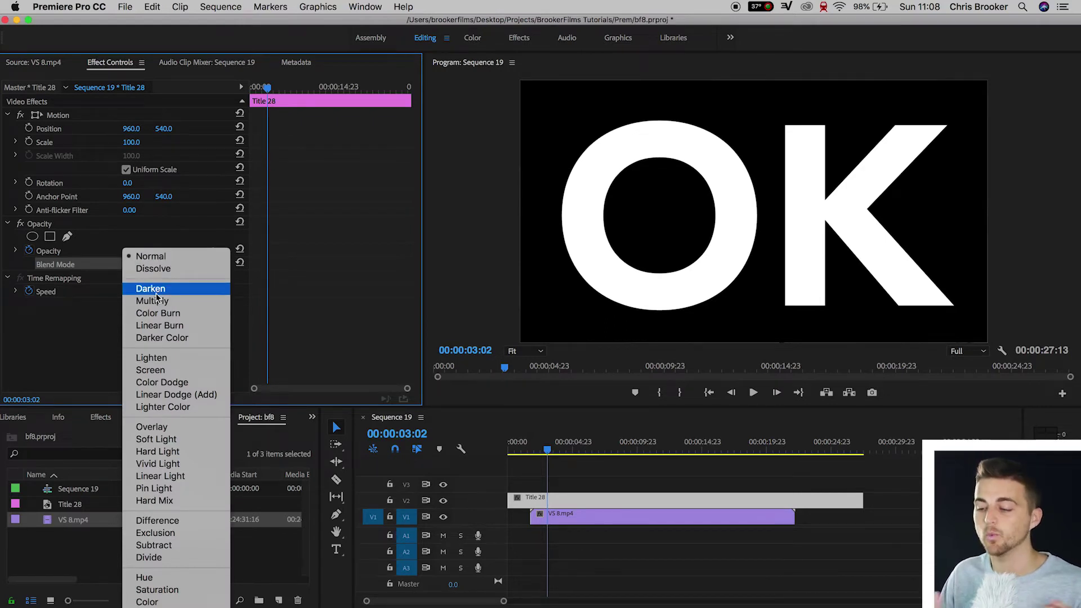
{"action": "left_click", "coordinate": [158, 288]}
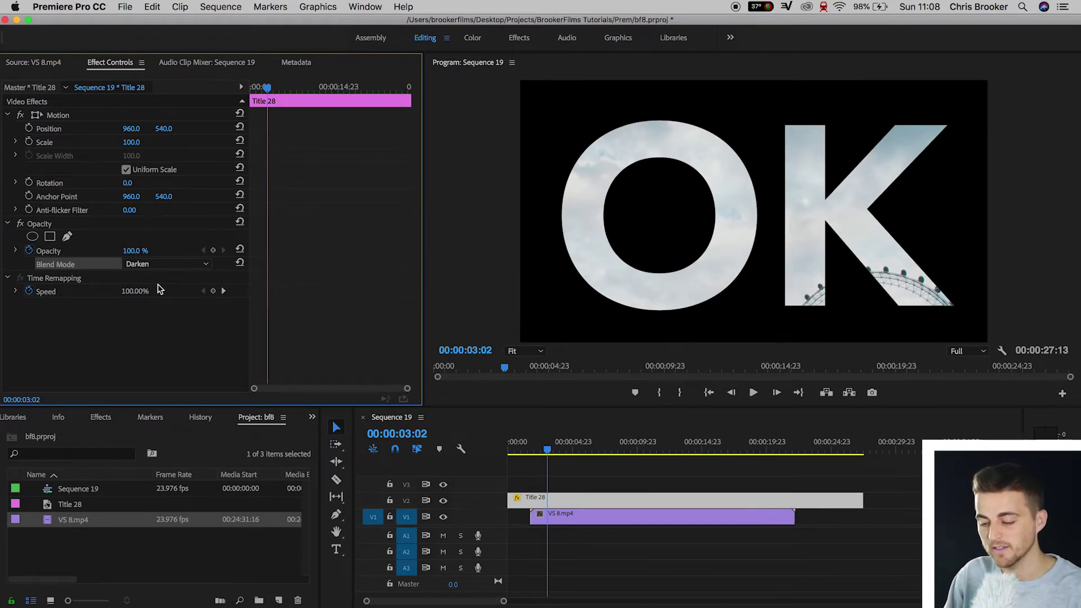
{"action": "left_click", "coordinate": [558, 516]}
{"action": "left_click_drag", "start_coordinate": [561, 448], "coordinate": [539, 455]}
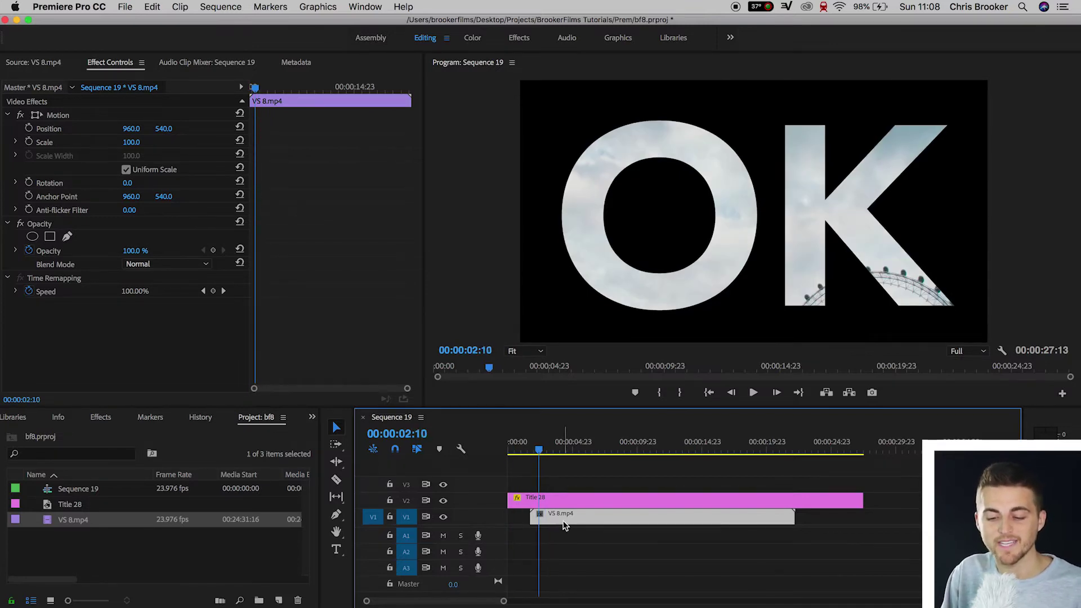
Keyframe VS 8.mp4 opacity from 0% at 00:00:02:10 to 100% at 00:00:04:17, then preview
{"action": "left_click", "coordinate": [49, 228]}
{"action": "left_click", "coordinate": [131, 250]}
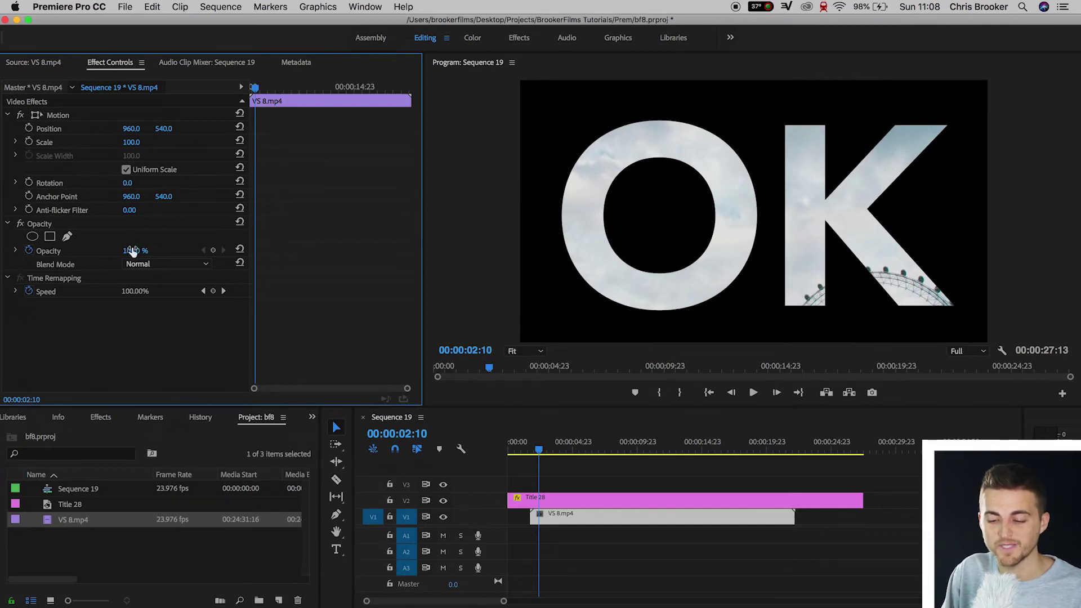
{"action": "type", "text": "0"}
{"action": "key", "text": "Return"}
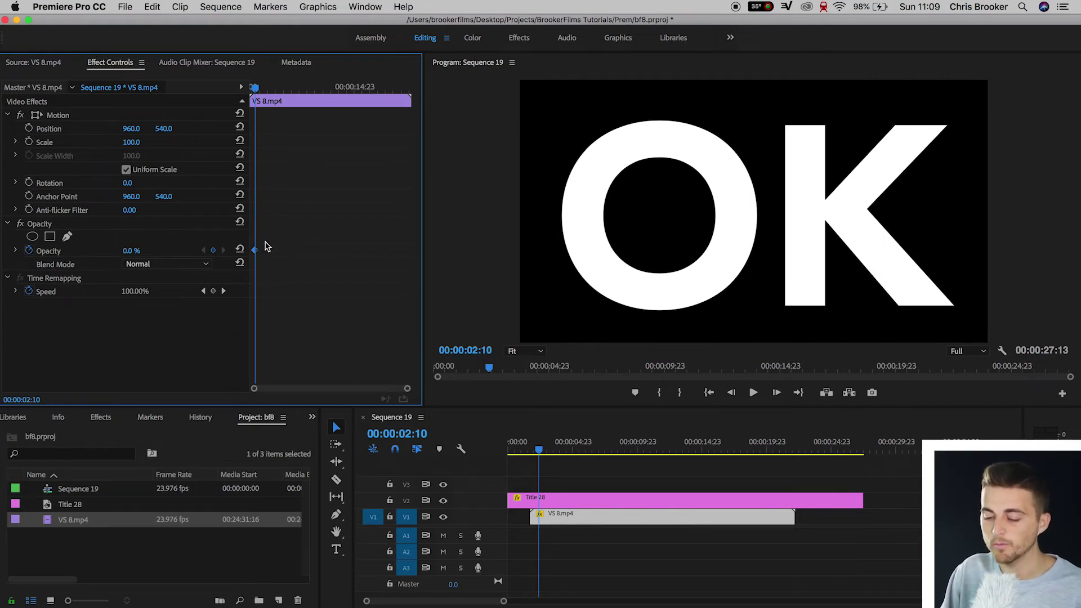
{"action": "left_click_drag", "start_coordinate": [540, 449], "coordinate": [569, 452]}
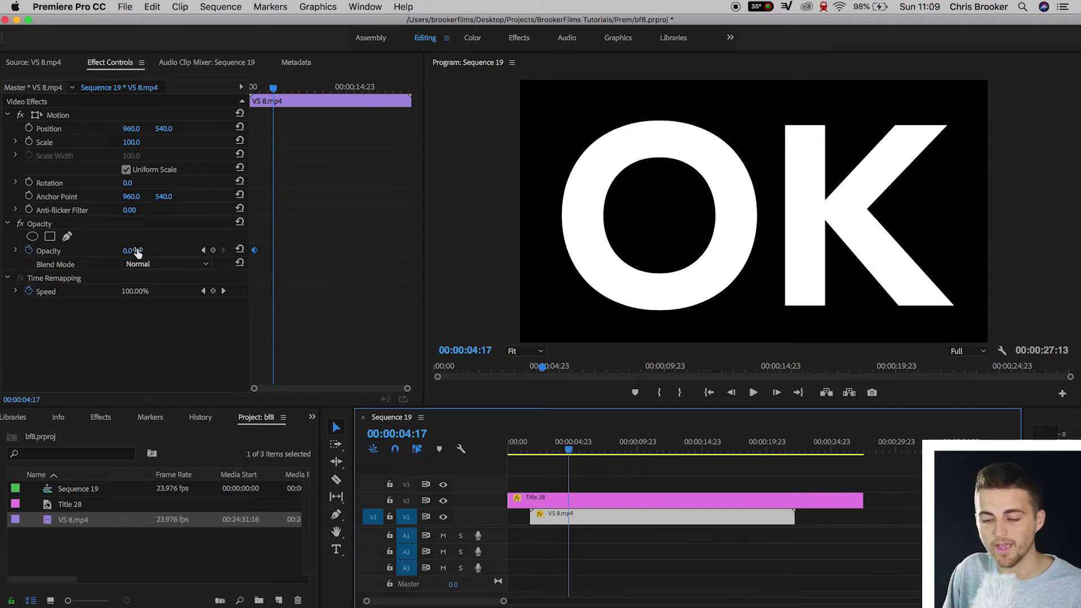
{"action": "left_click_drag", "start_coordinate": [138, 251], "coordinate": [194, 252]}
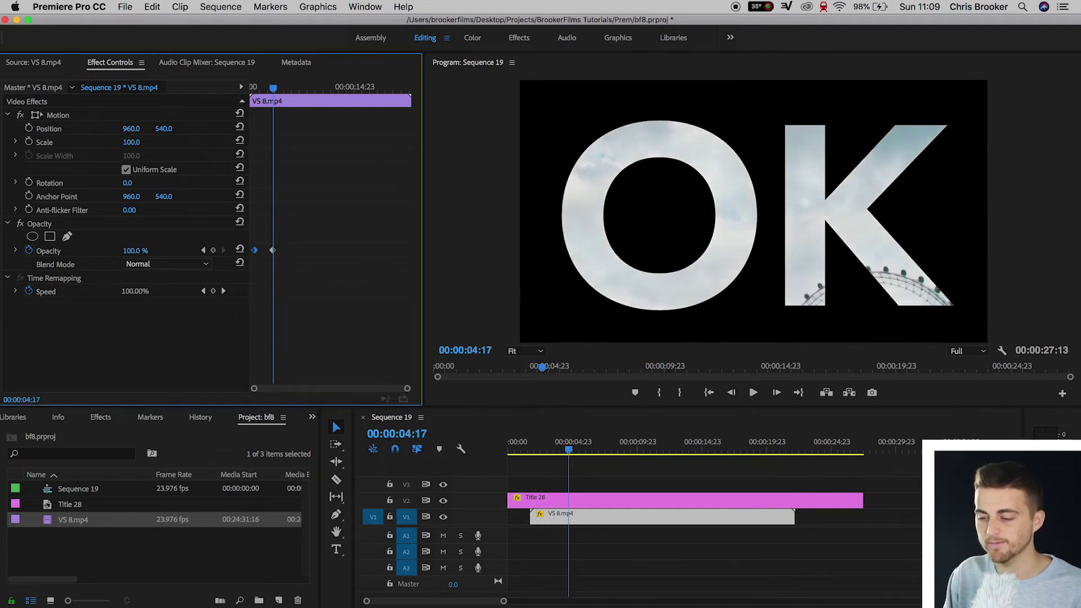
{"action": "left_click_drag", "start_coordinate": [573, 450], "coordinate": [467, 469]}
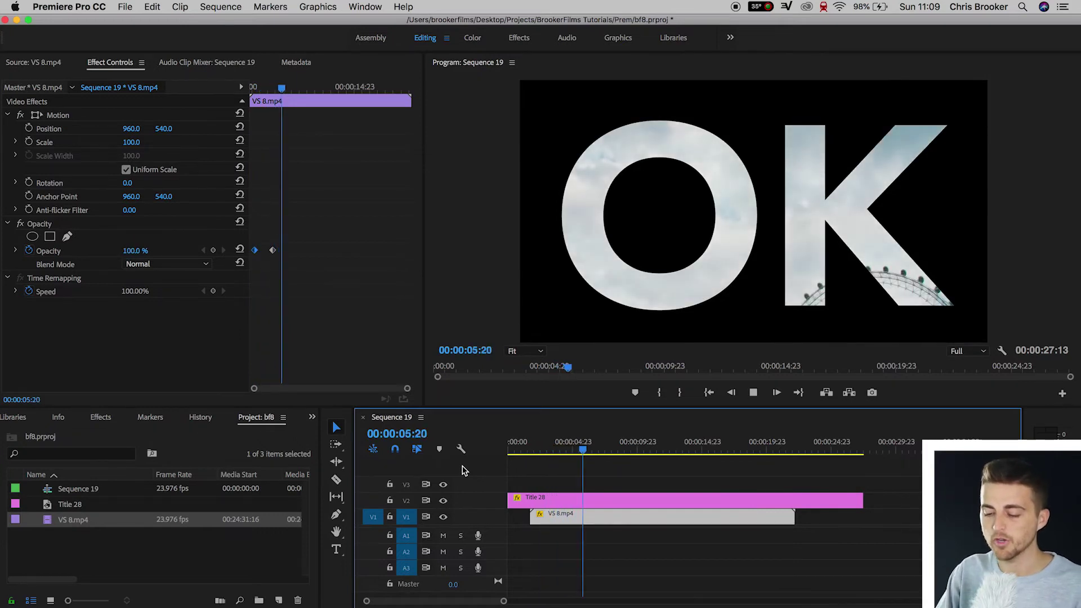
{"action": "key", "text": "space"}
At 00:00:00:00, scale Title 28 to 71 and set starting Position and Scale keyframes
{"action": "key", "text": "Home"}
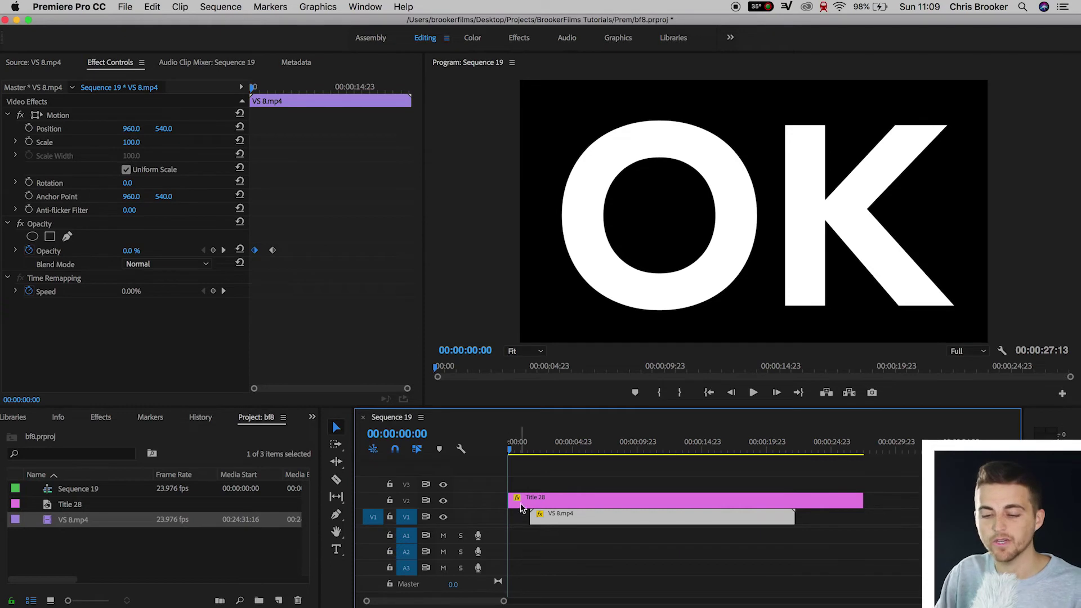
{"action": "left_click", "coordinate": [539, 499]}
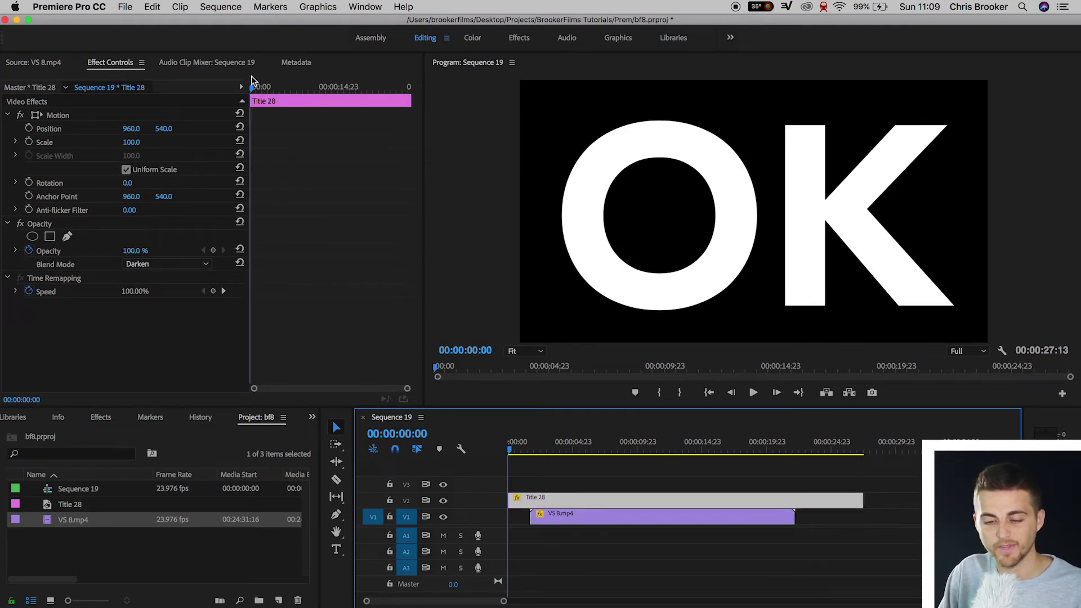
{"action": "left_click", "coordinate": [203, 99]}
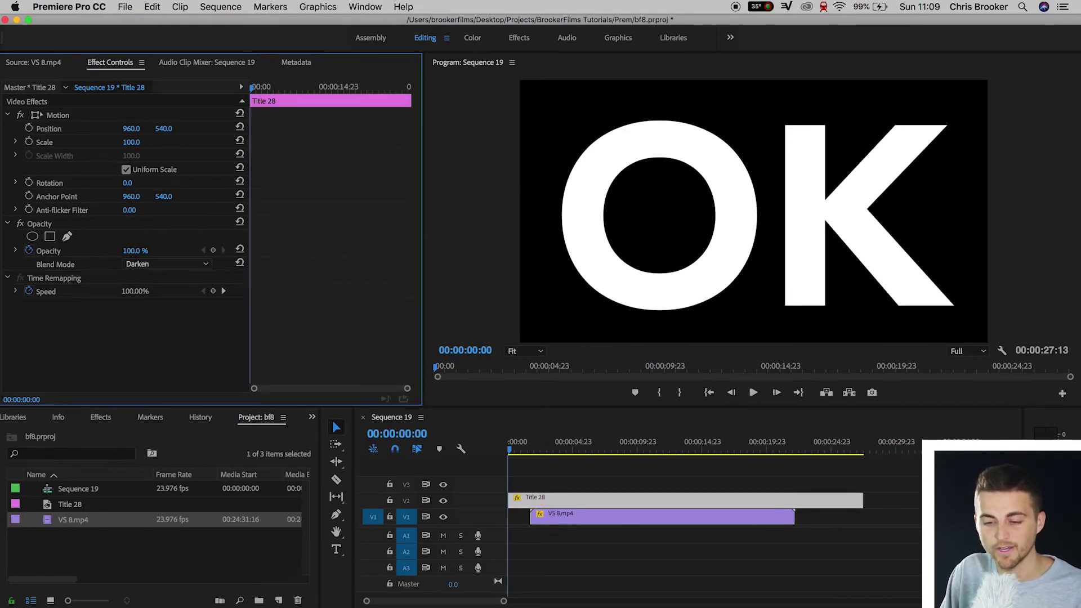
{"action": "left_click_drag", "start_coordinate": [131, 142], "coordinate": [115, 142]}
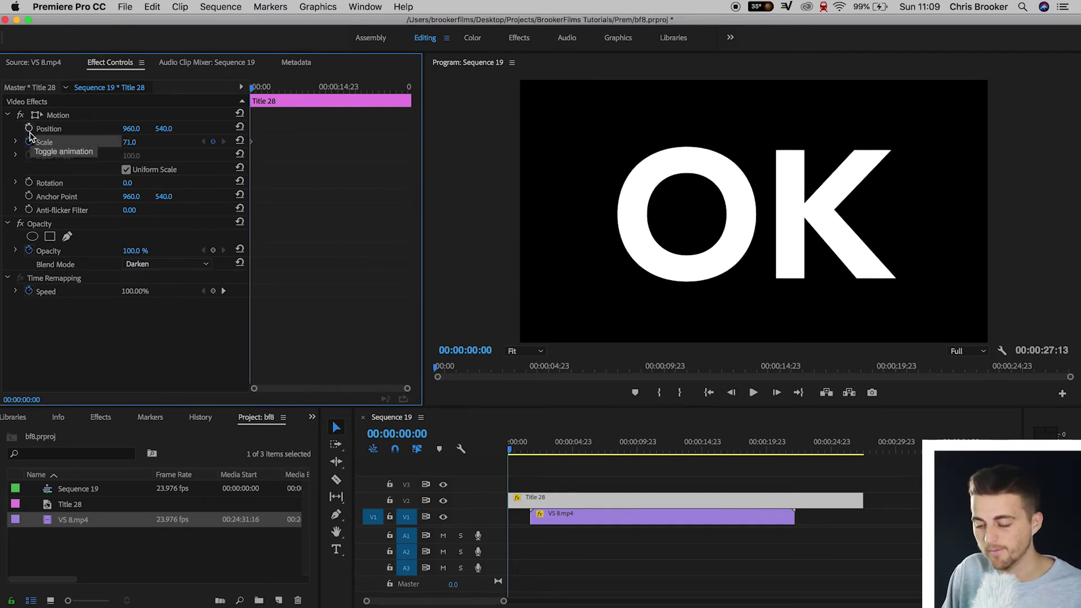
{"action": "left_click", "coordinate": [29, 129]}
{"action": "left_click_drag", "start_coordinate": [529, 452], "coordinate": [617, 452]}
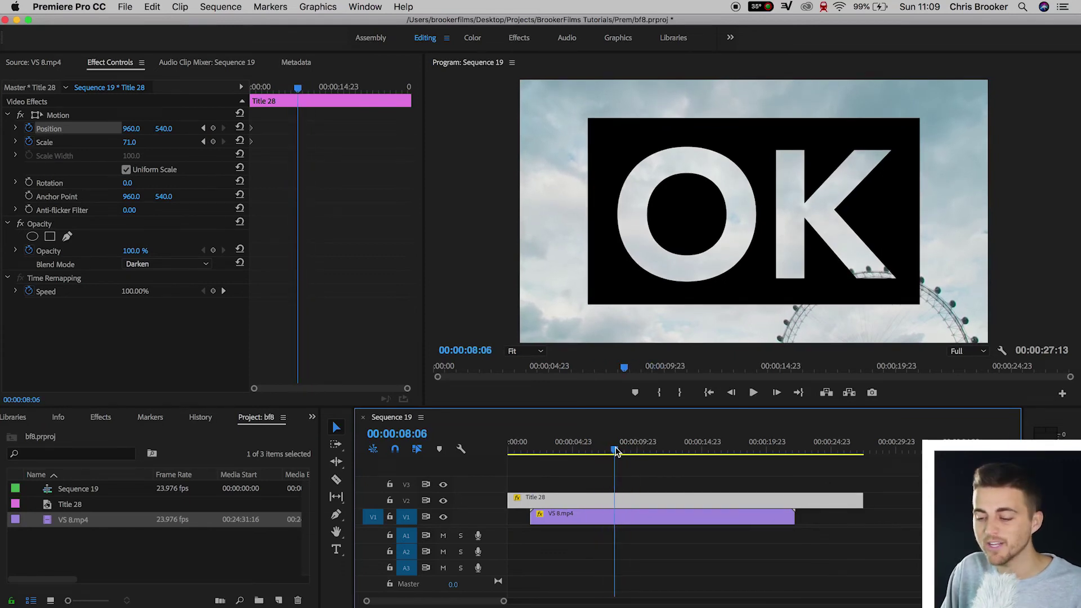
At 00:00:08:06, keyframe Title 28 at Scale 1290 and Position X -1852
{"action": "left_click_drag", "start_coordinate": [130, 142], "coordinate": [446, 142]}
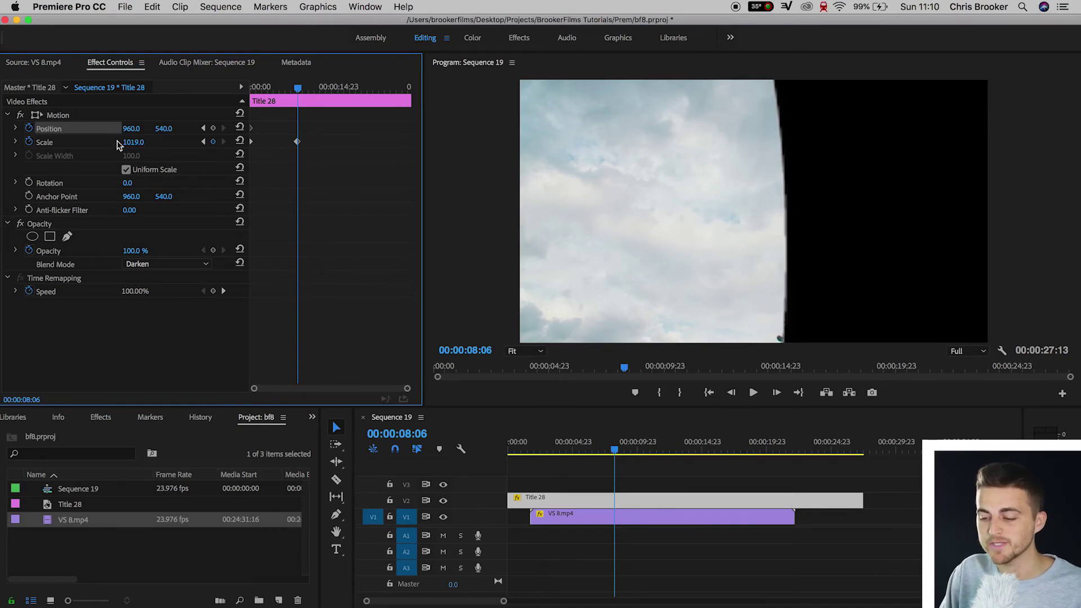
{"action": "left_click_drag", "start_coordinate": [133, 130], "coordinate": [33, 129]}
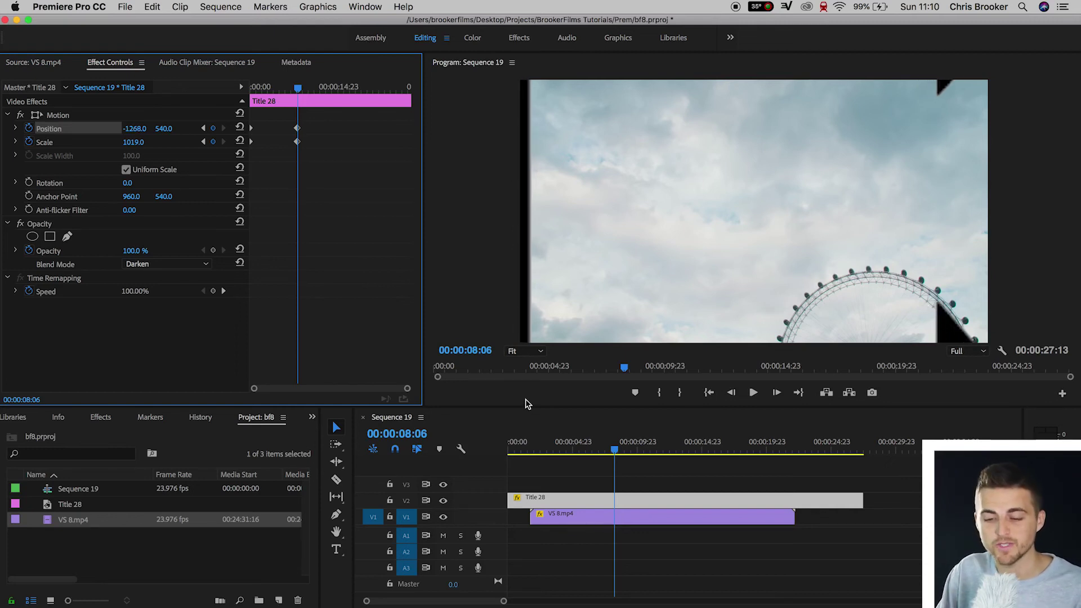
{"action": "left_click_drag", "start_coordinate": [137, 144], "coordinate": [102, 128]}
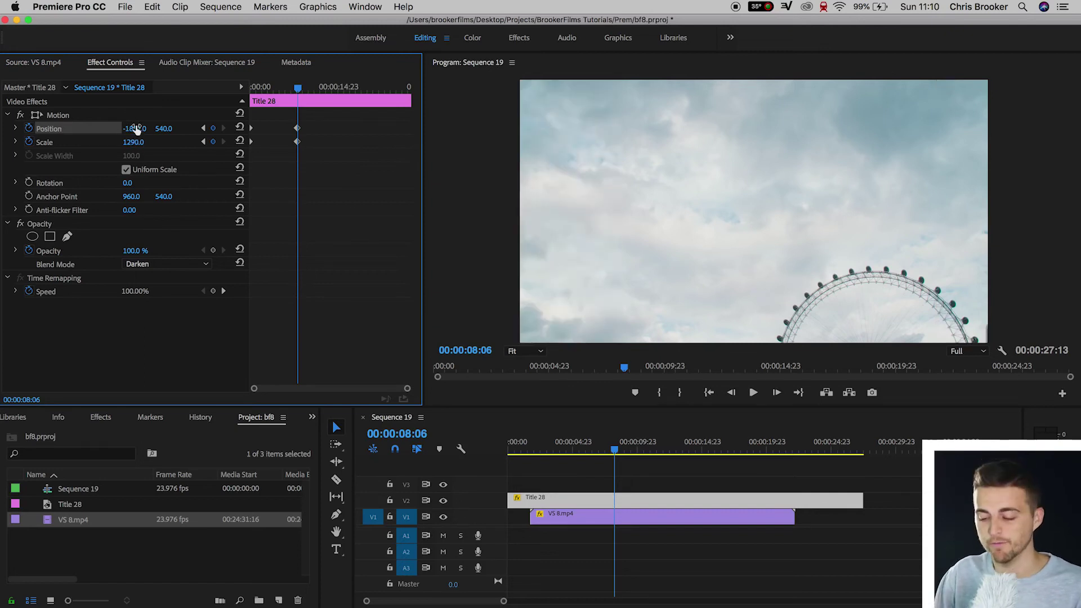
{"action": "left_click_drag", "start_coordinate": [614, 445], "coordinate": [506, 447]}
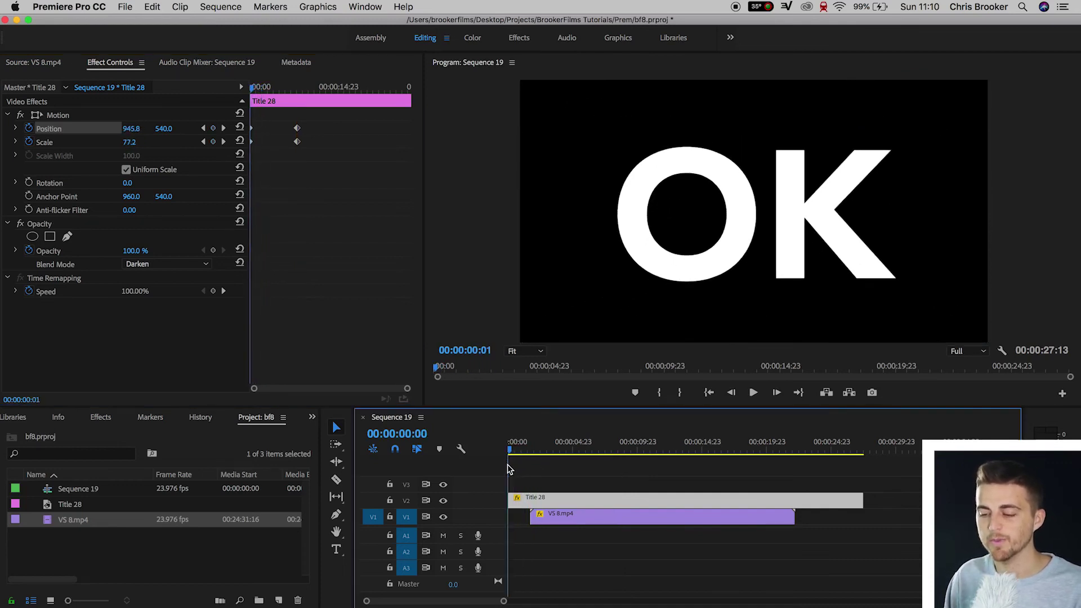
Review the zoom, then drag the title's Position and Scale end keyframes earlier in time
{"action": "key", "text": "space"}
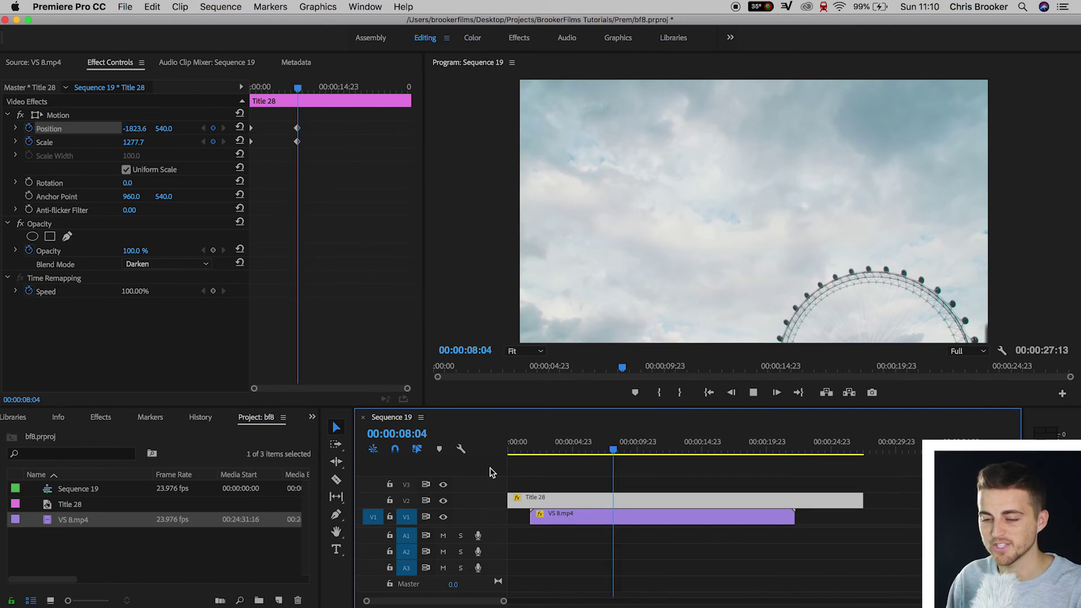
{"action": "key", "text": "space"}
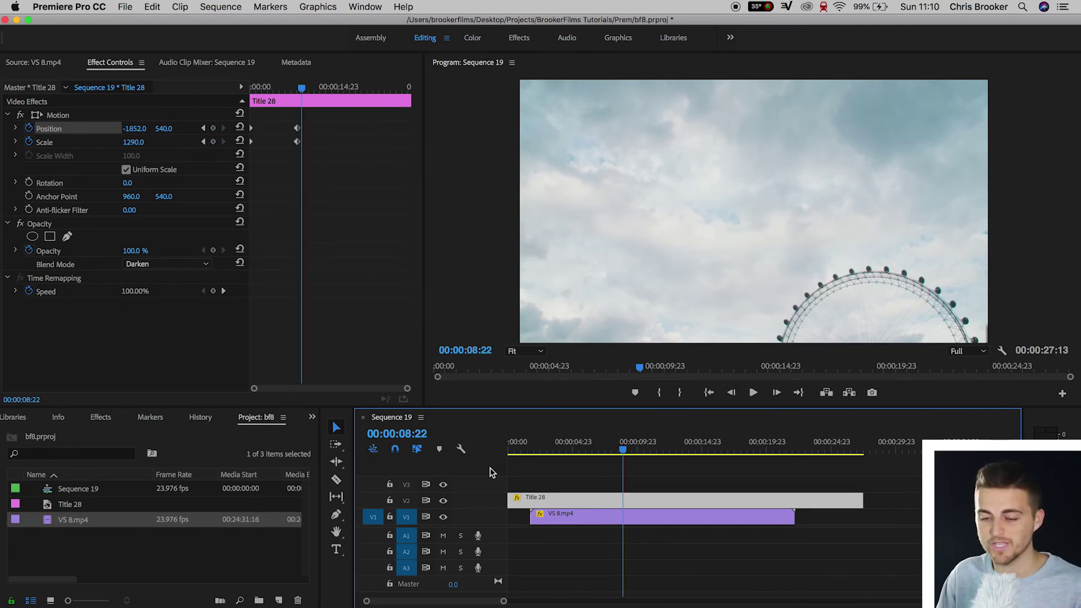
{"action": "left_click", "coordinate": [549, 491]}
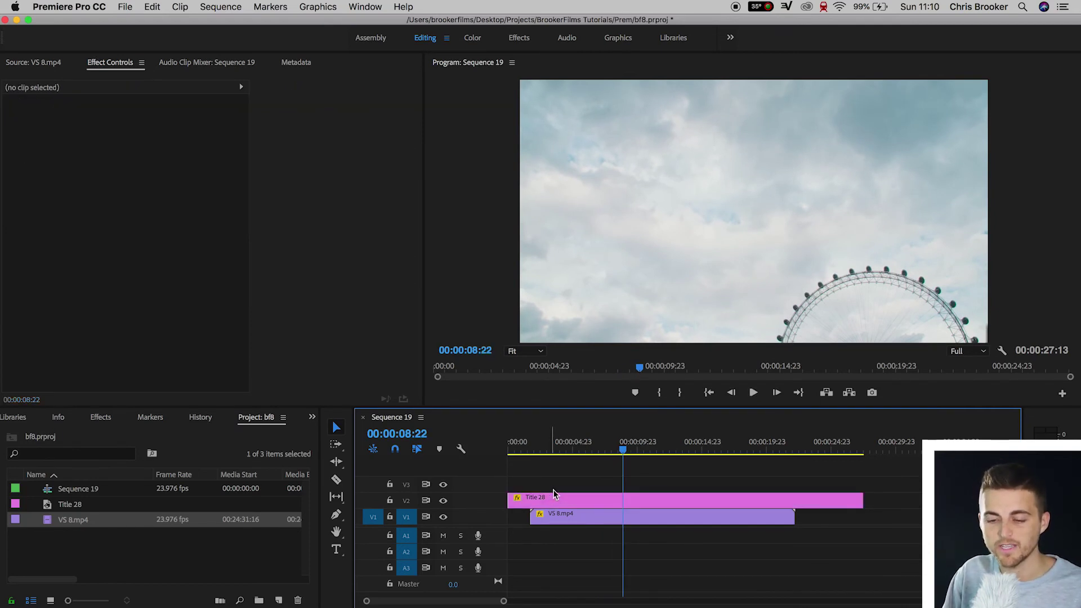
{"action": "left_click", "coordinate": [545, 502]}
{"action": "left_click_drag", "start_coordinate": [297, 92], "coordinate": [293, 90]}
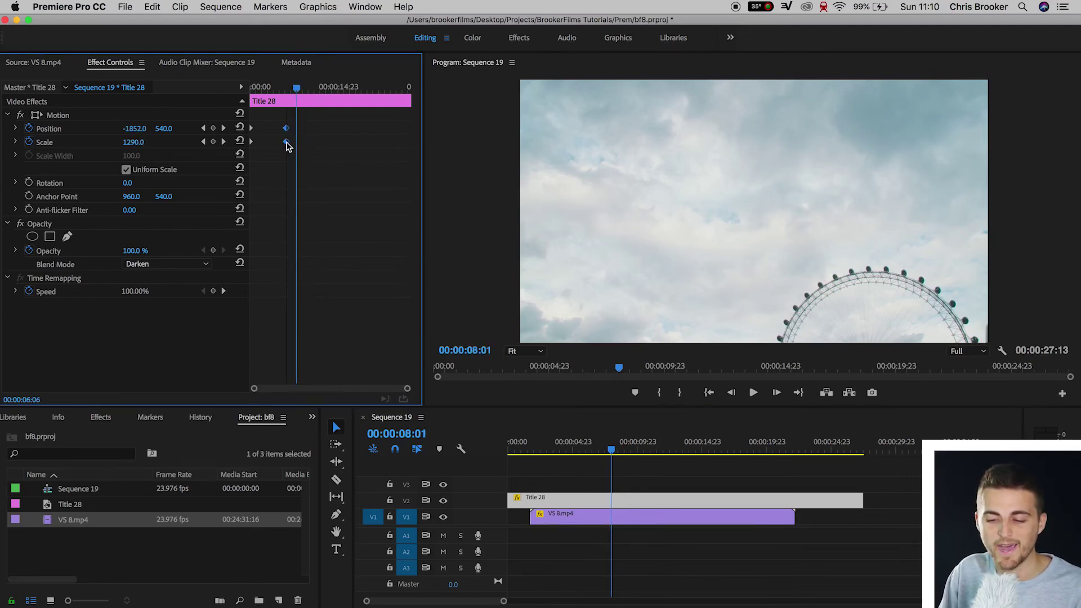
{"action": "left_click", "coordinate": [272, 88]}
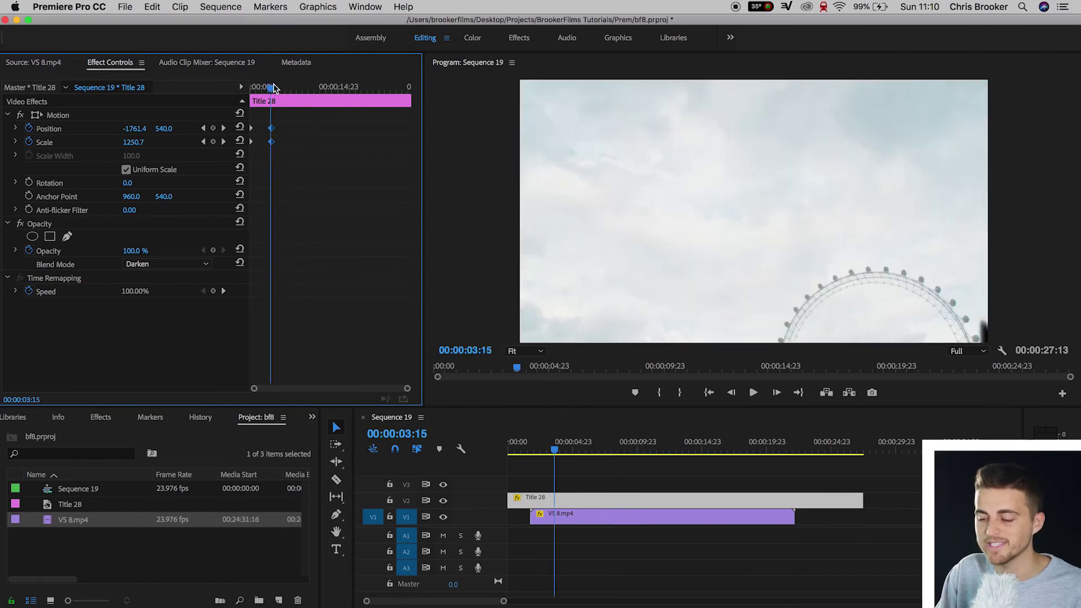
Replay the faster fly-through zoom from just before it starts
{"action": "left_click_drag", "start_coordinate": [274, 87], "coordinate": [224, 90]}
{"action": "key", "text": "space"}
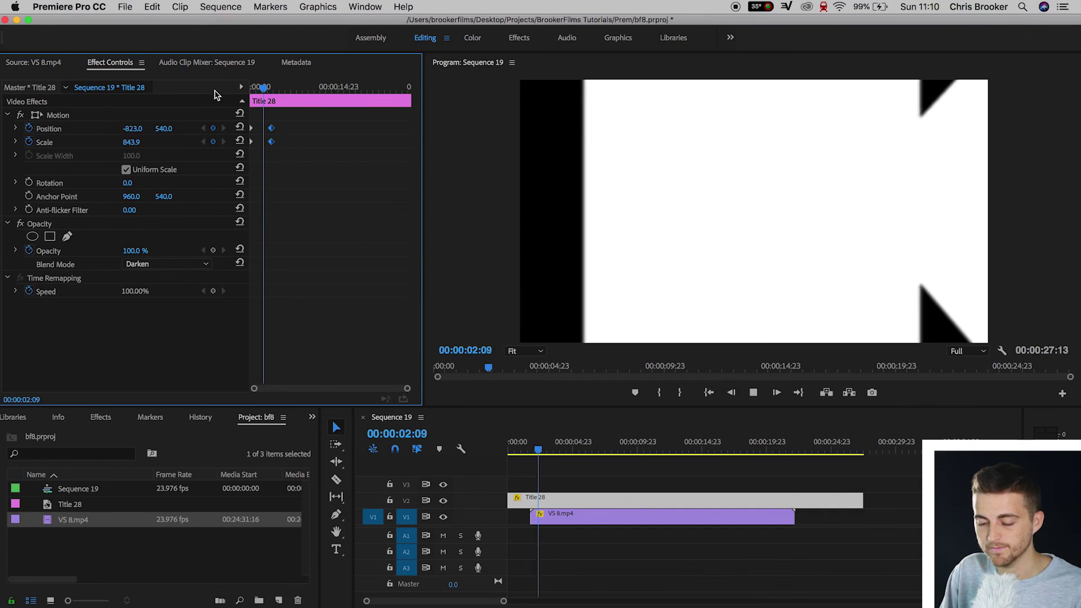
{"action": "key", "text": "space"}
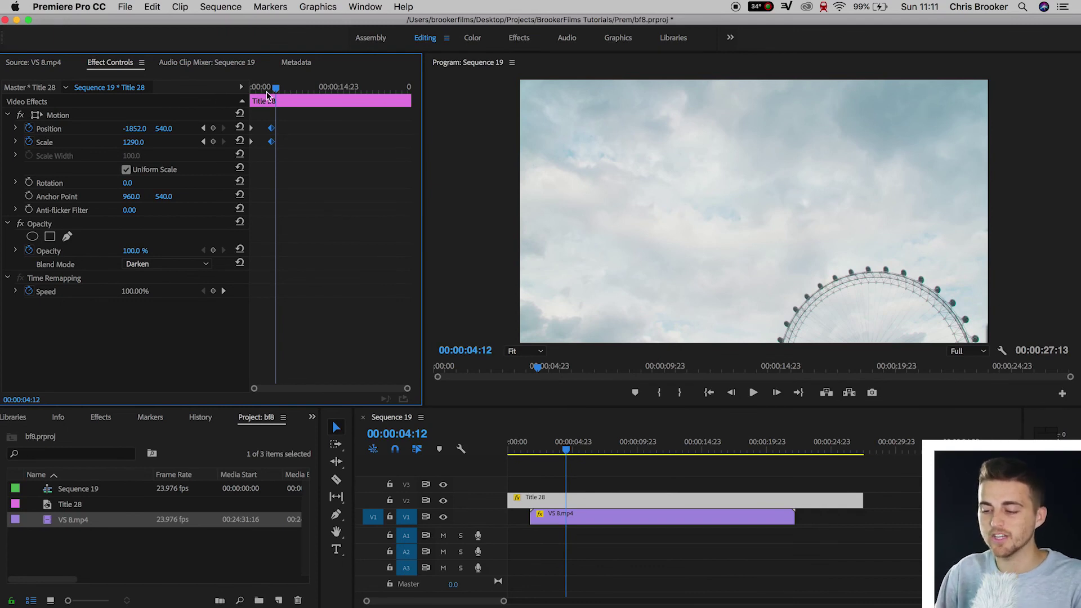
{"action": "left_click_drag", "start_coordinate": [266, 91], "coordinate": [258, 89]}
{"action": "key", "text": "space"}
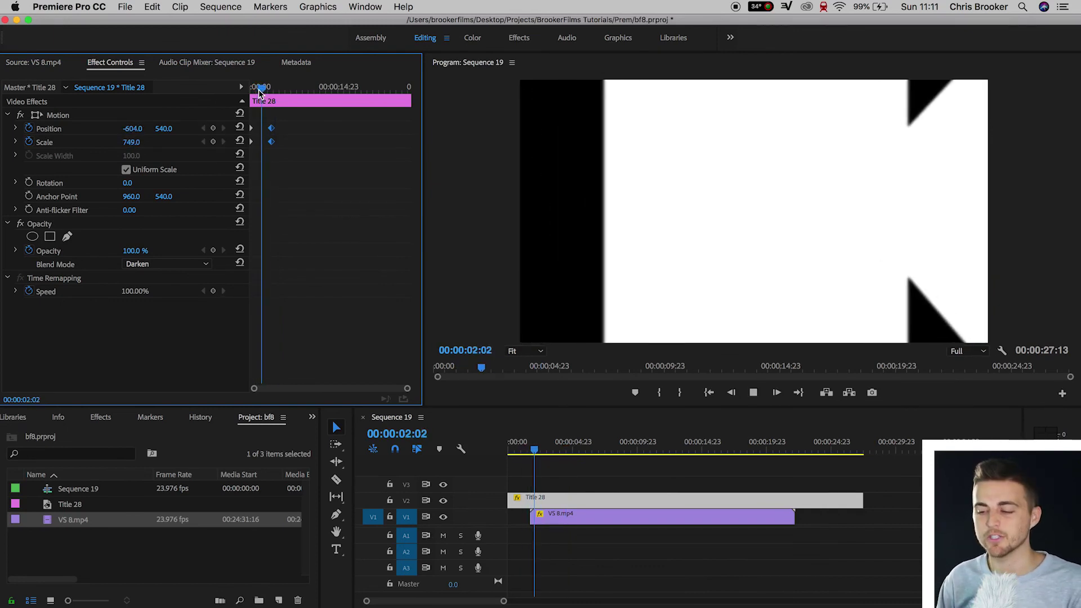
Shift the VS 8.mp4 sky clip on V1 to start at 00:00:00:04 and preview from the start
{"action": "key", "text": "Home"}
{"action": "left_click", "coordinate": [561, 528]}
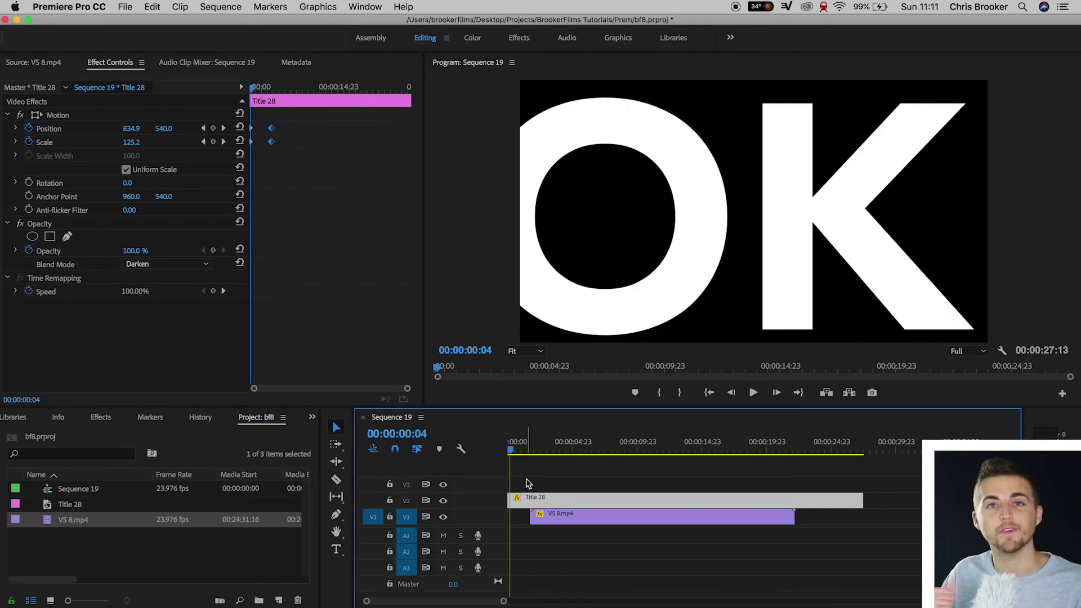
{"action": "left_click", "coordinate": [575, 516]}
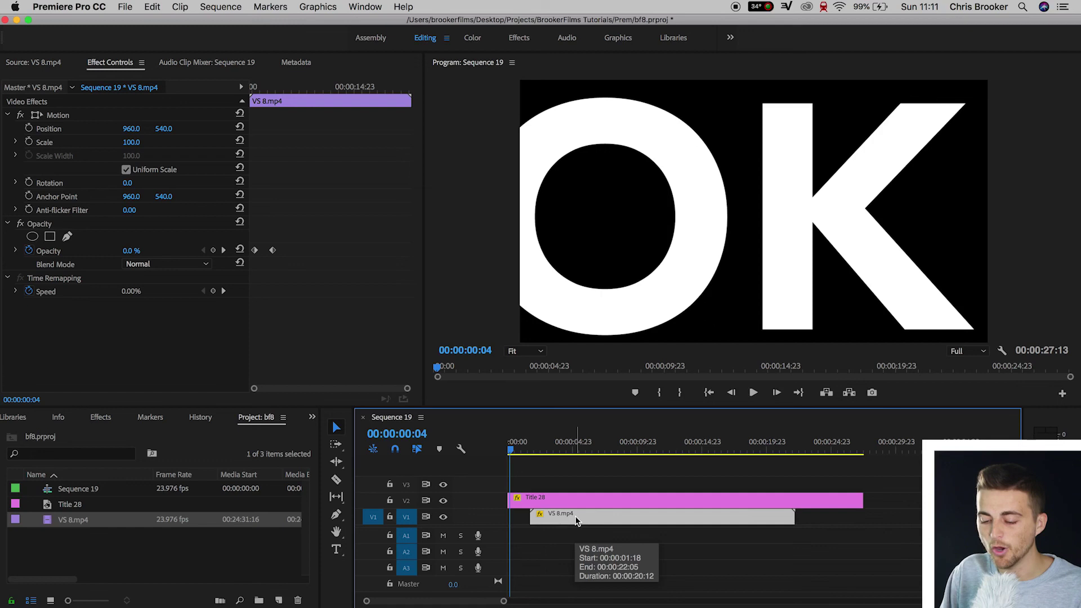
{"action": "key", "text": "super+z"}
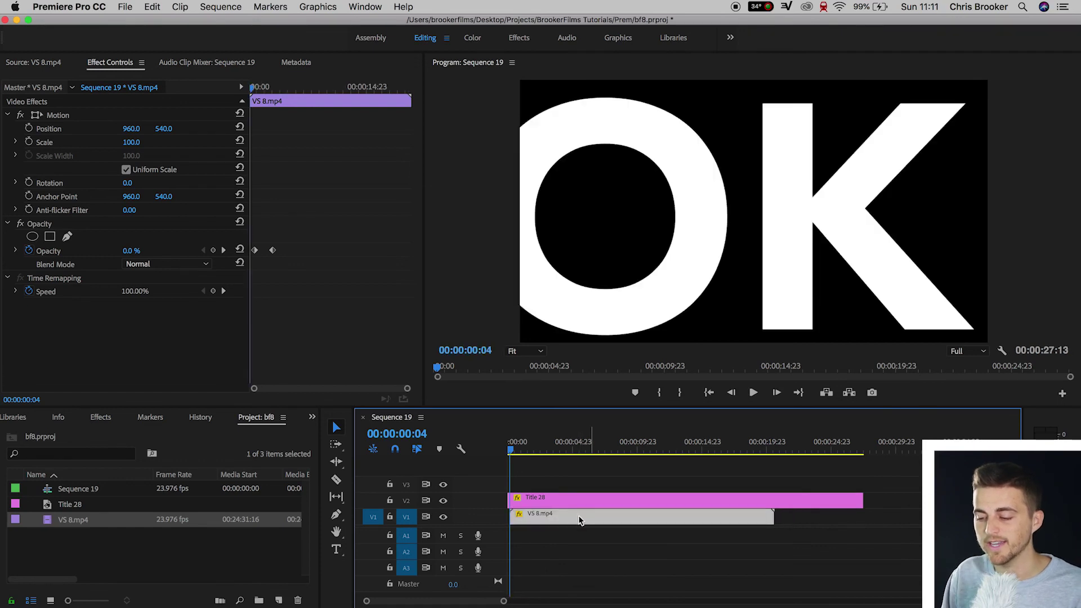
{"action": "key", "text": "space"}
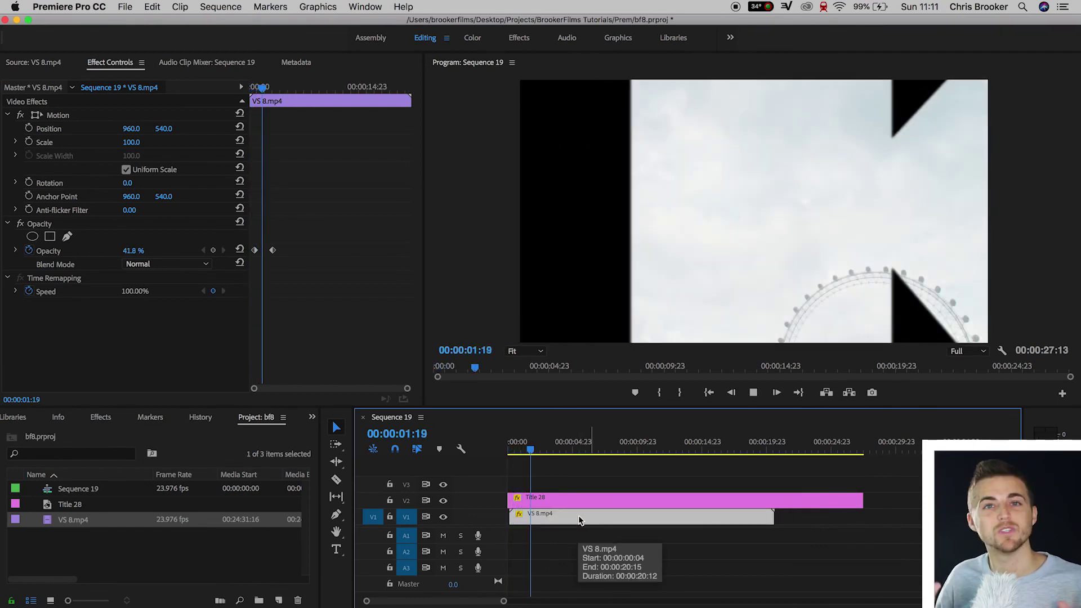